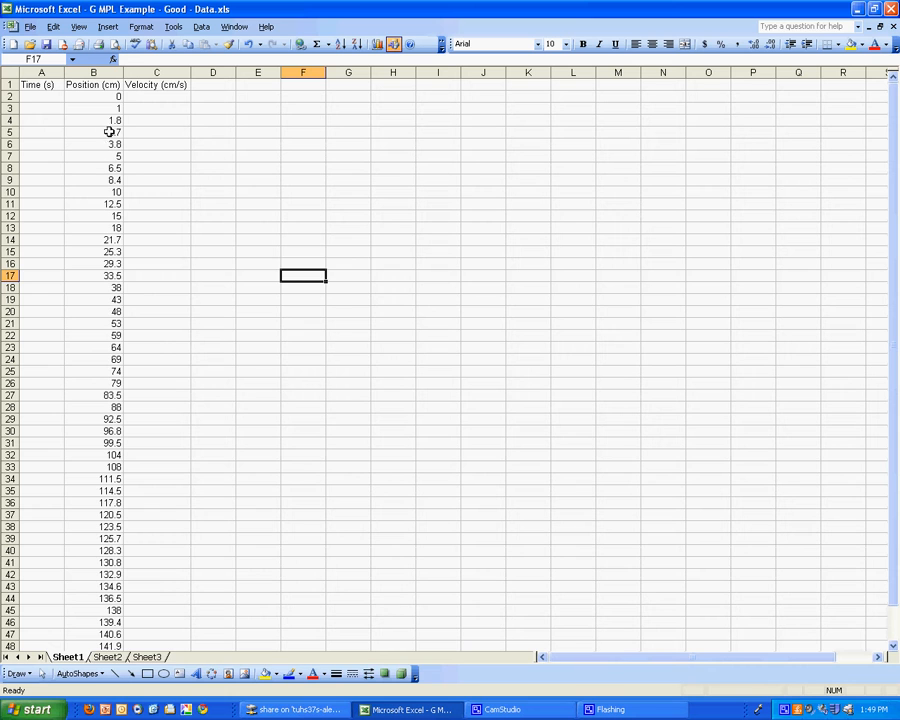
- Enter 0, 0.1 and 0.2 as the first time values in cells A2 to A4
left_click(91, 95)
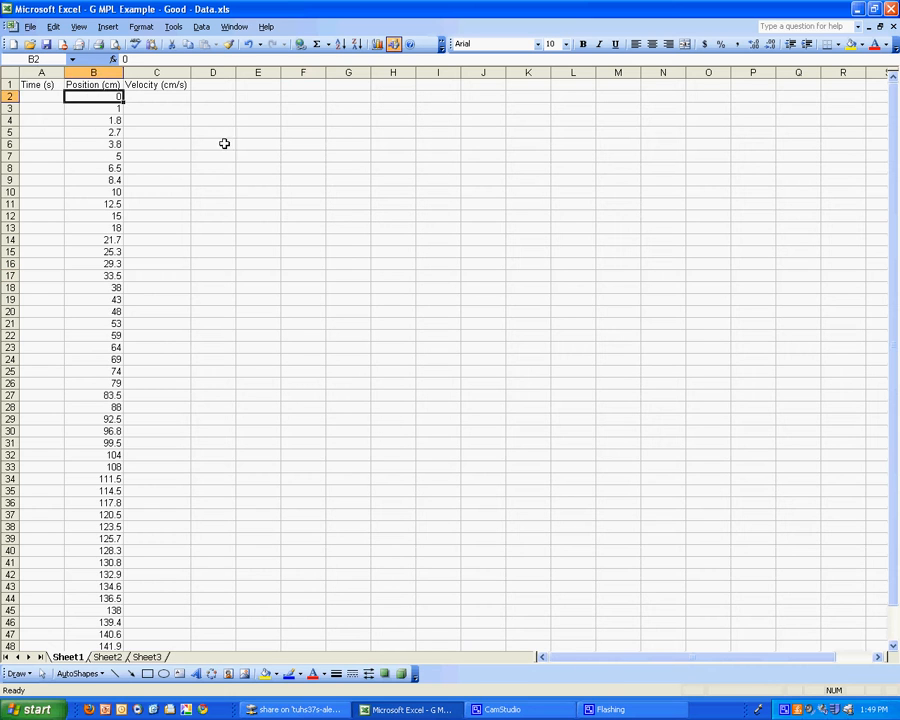
left_click(45, 98)
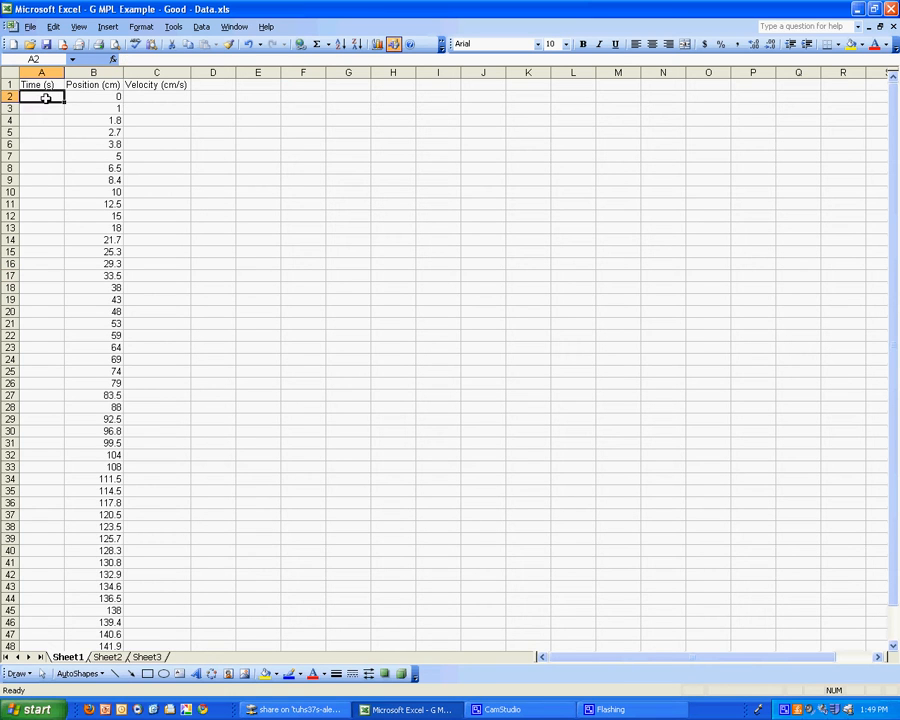
type("0")
key("Return")
type("0.1")
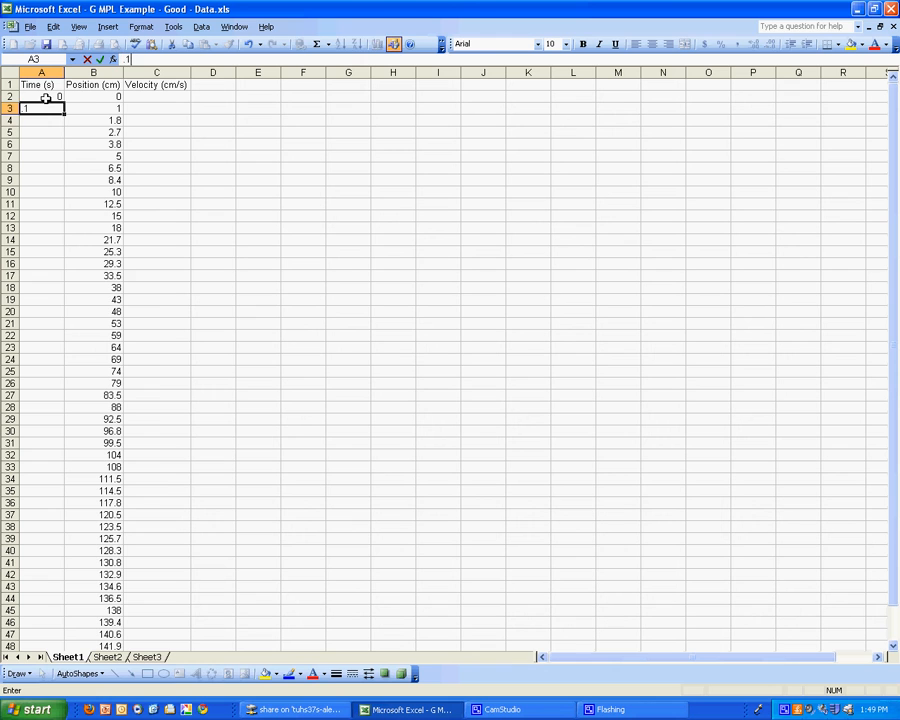
key("Return")
type("0.2")
key("Return")
- Try to fill the time series from A3:A4 down to row 50, and undo the fill
left_click_drag(52, 107, 56, 119)
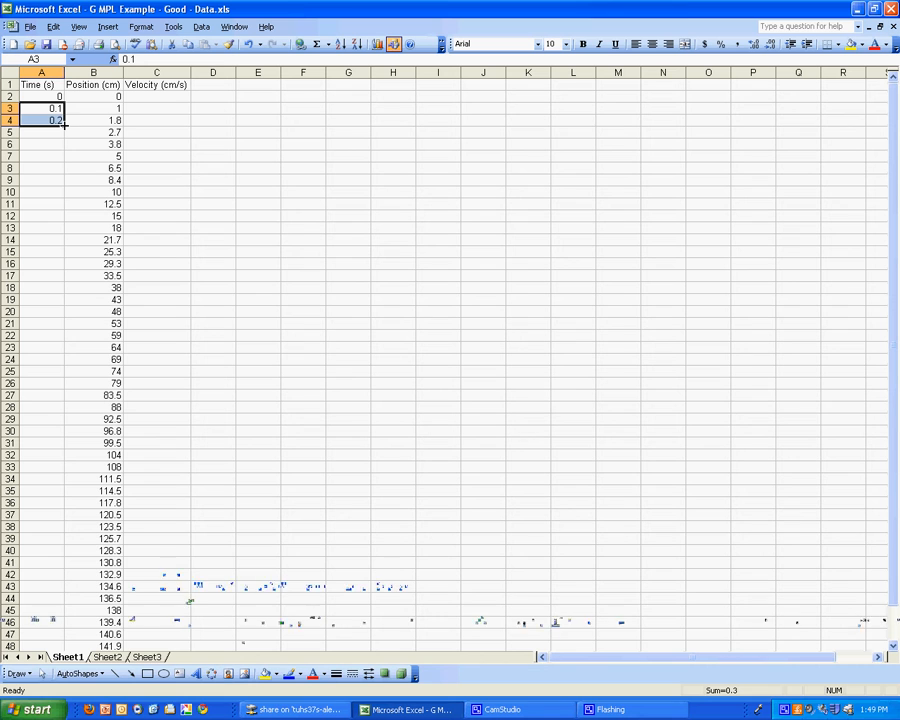
left_click_drag(63, 125, 47, 554)
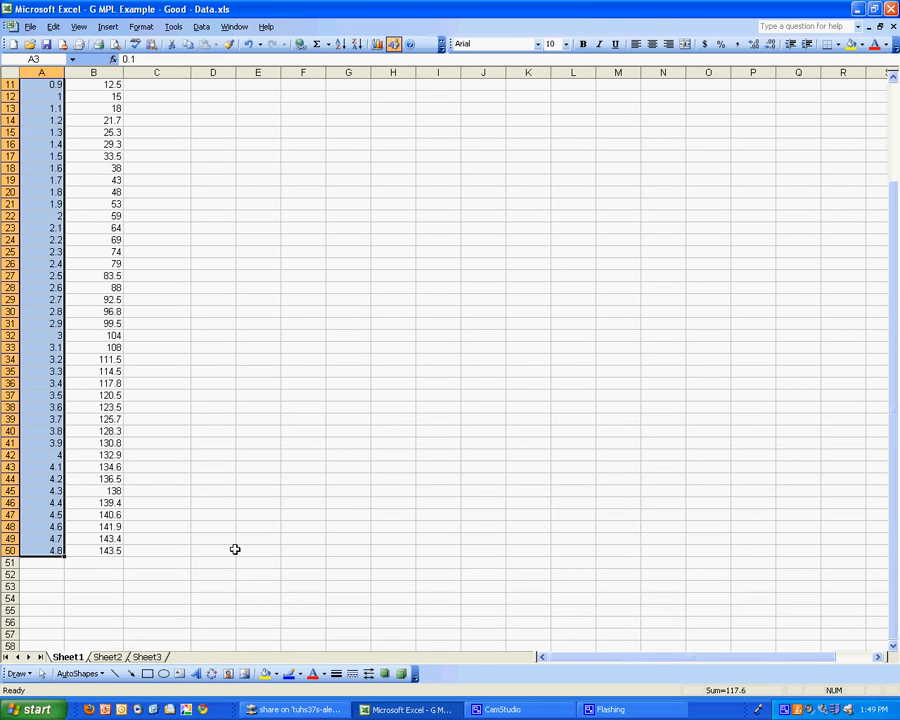
key("ctrl+z")
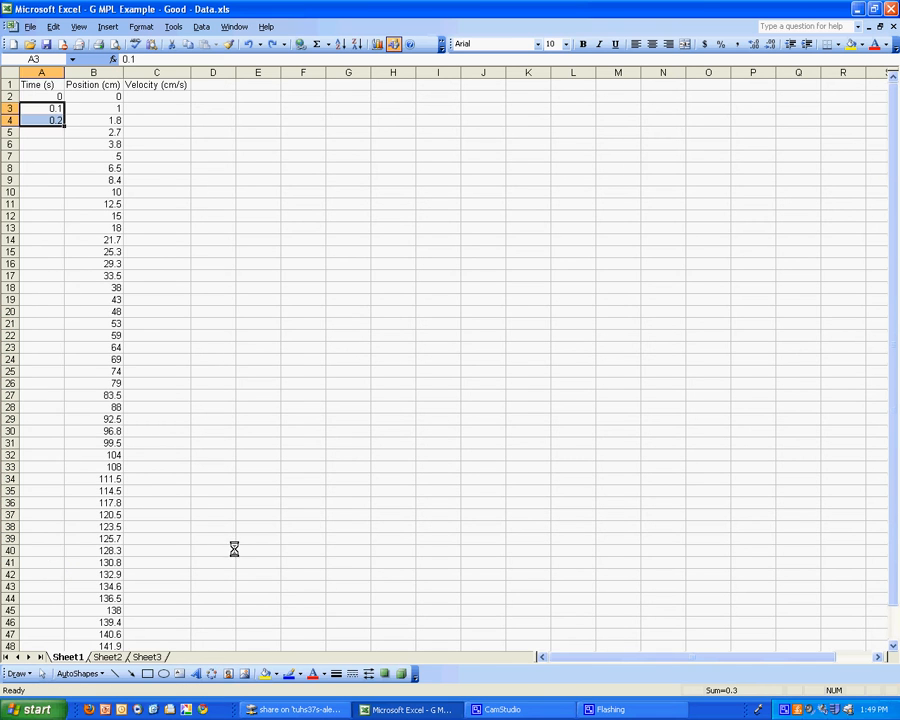
- Clear cell A4 and fill the time series from A2:A3 down to A50 in 0.1 increments
left_click(52, 166)
left_click(57, 120)
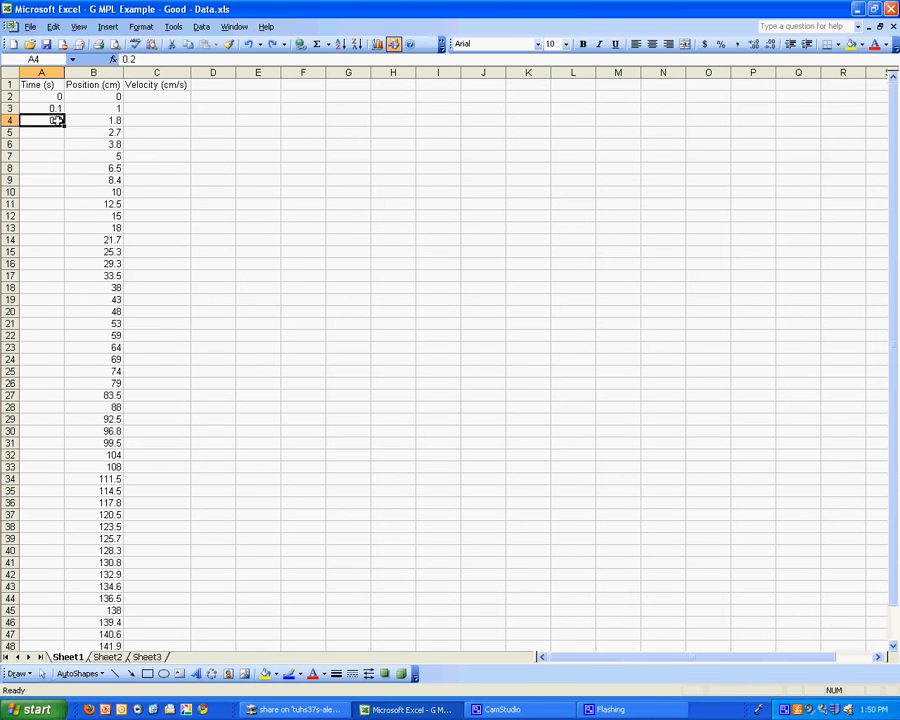
key("Delete")
left_click_drag(57, 96, 86, 516)
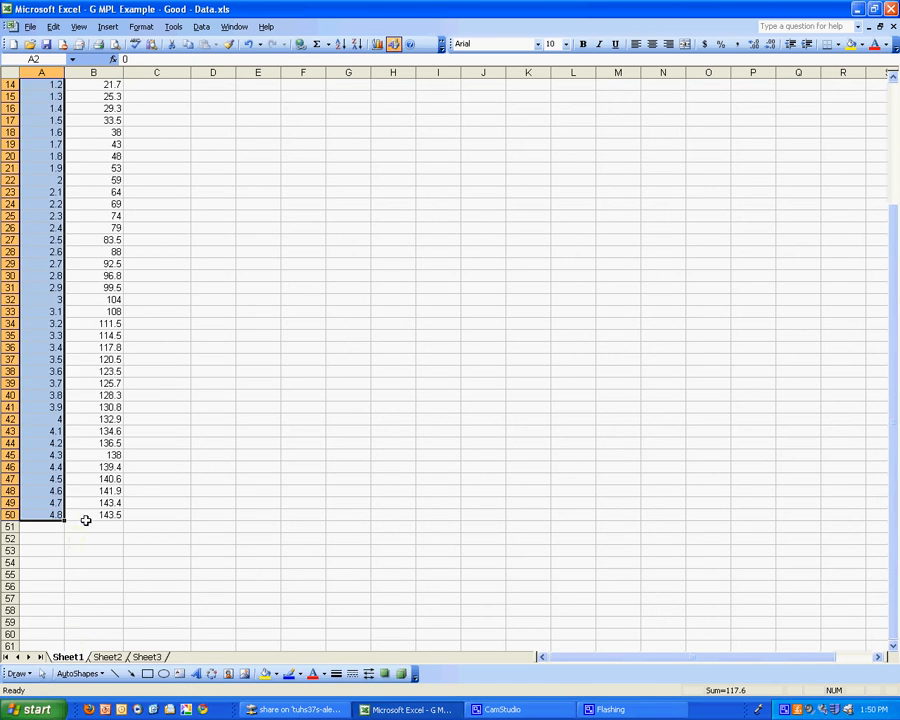
scroll(204, 362, "up", 3)
scroll(204, 362, "up", 1)
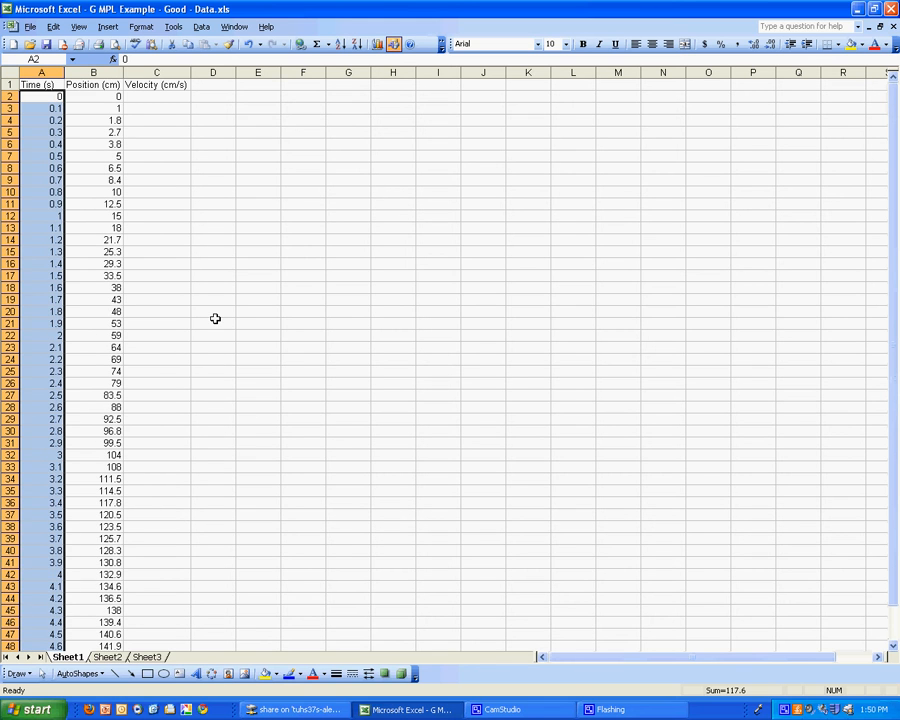
- Enter 0 as the initial velocity in cell C2
left_click(172, 97)
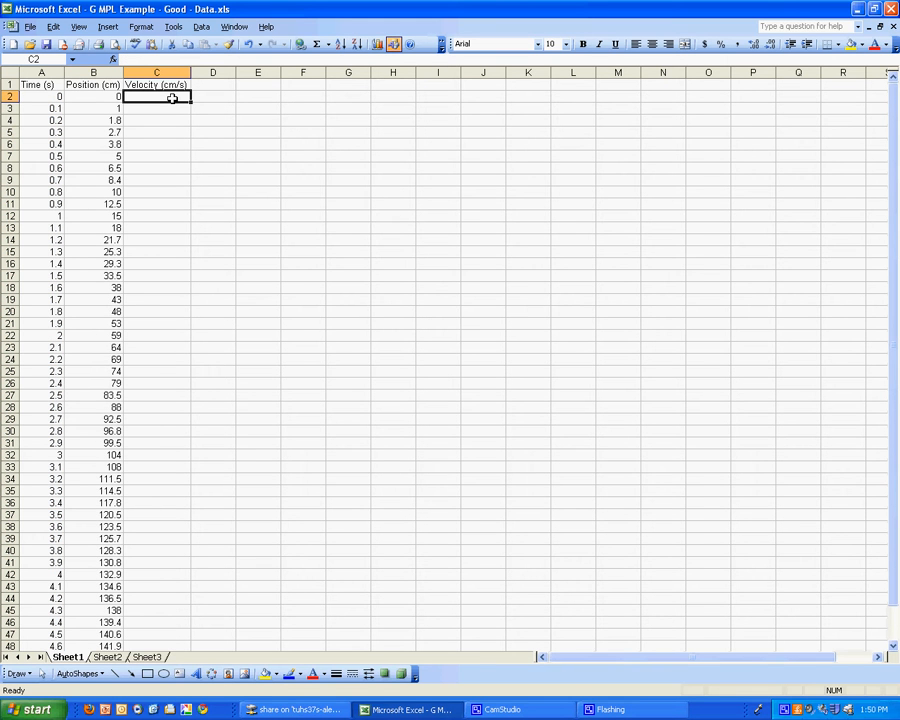
type("0")
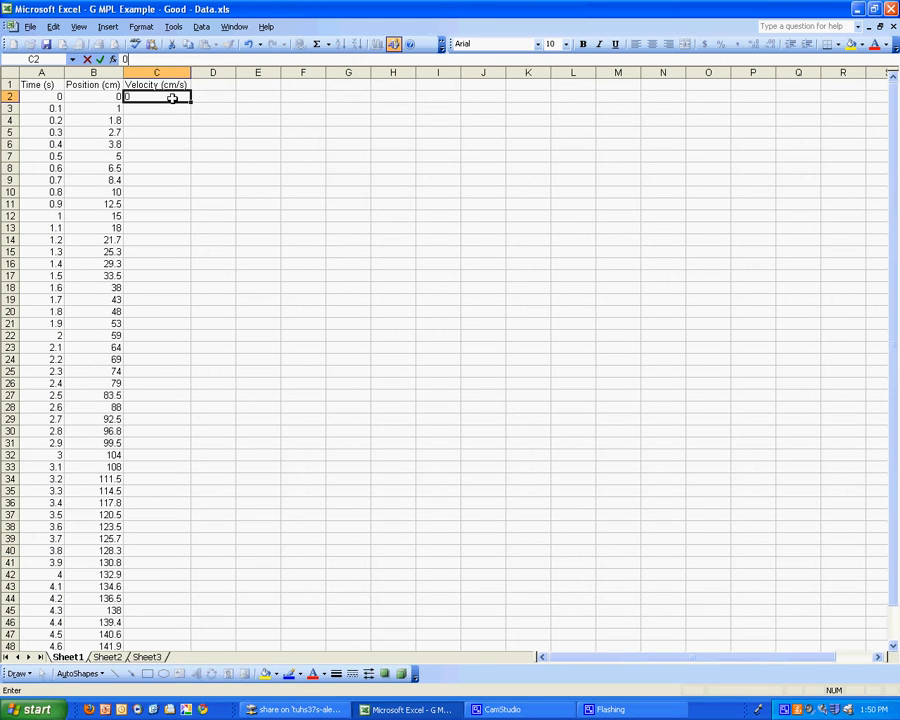
left_click(166, 108)
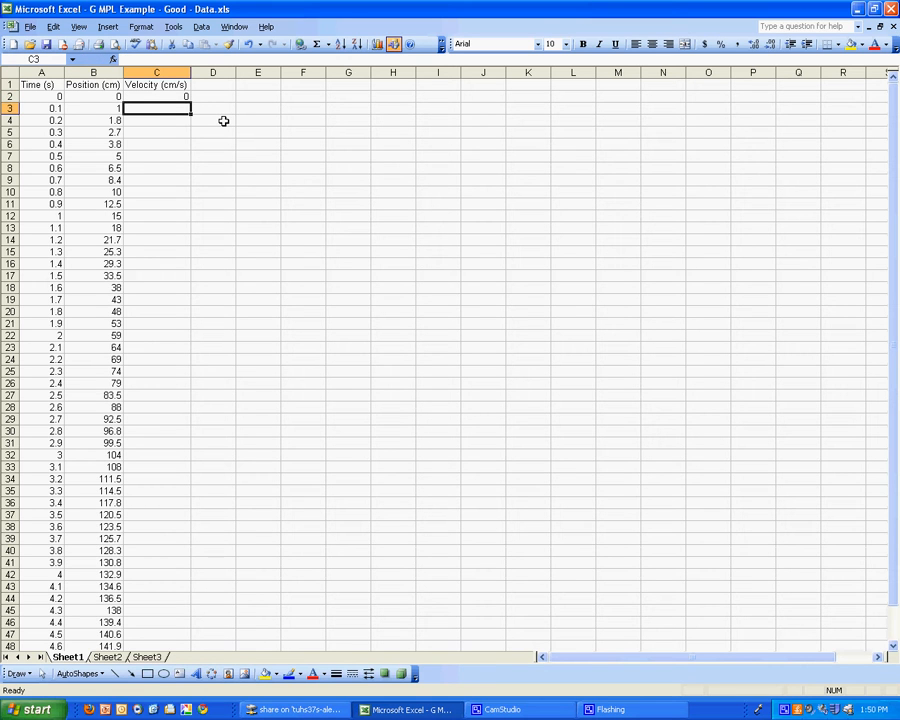
- Try to calculate the velocity in C3 with the formula =(B3-B2)/.1
type("=(")
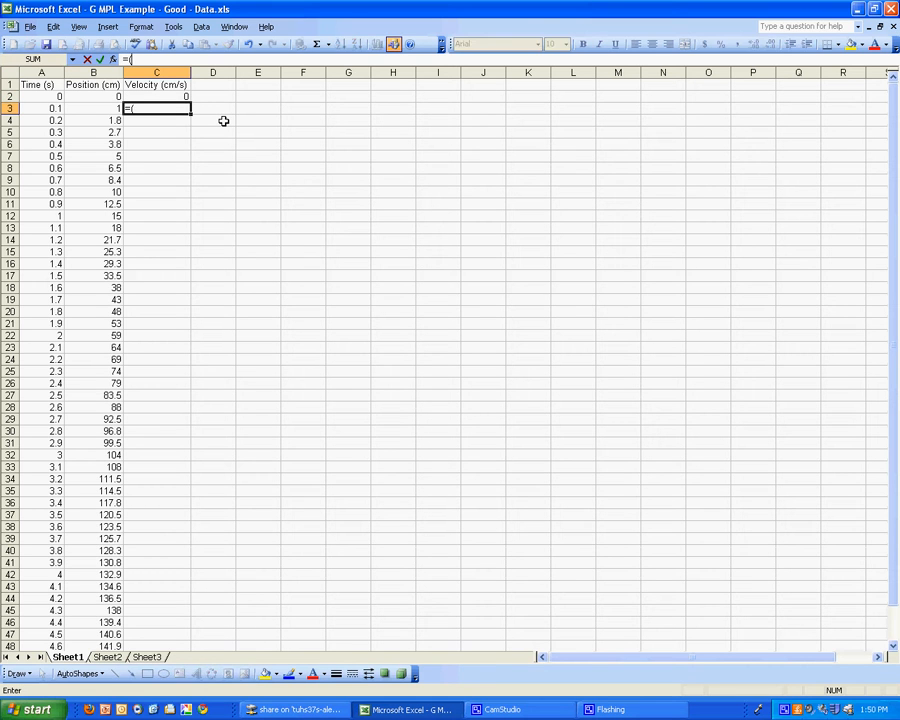
left_click(98, 109)
type("-")
left_click(102, 95)
type(")/.1")
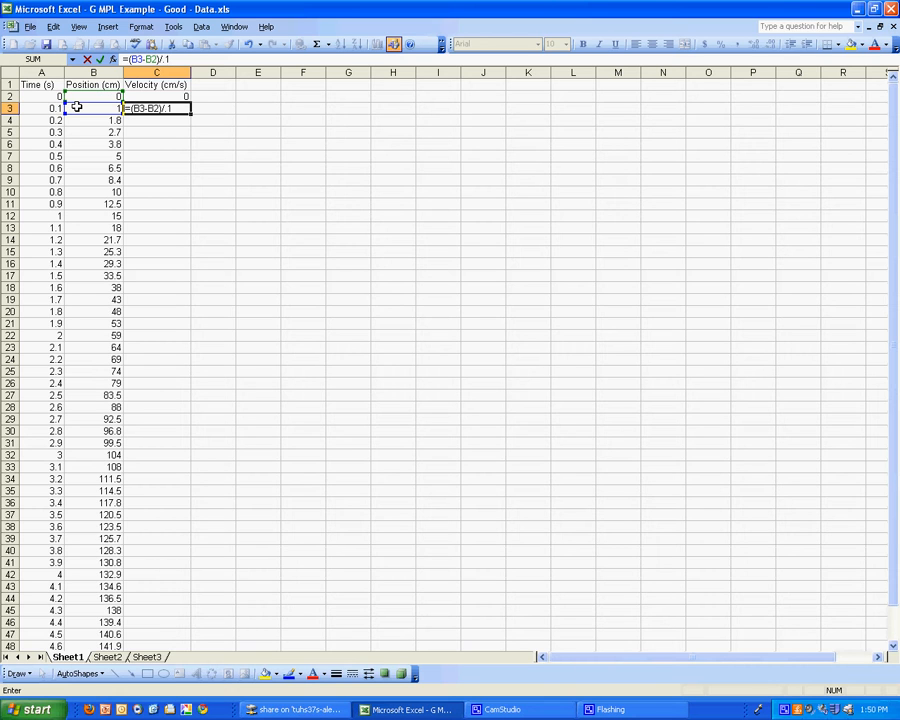
key("Return")
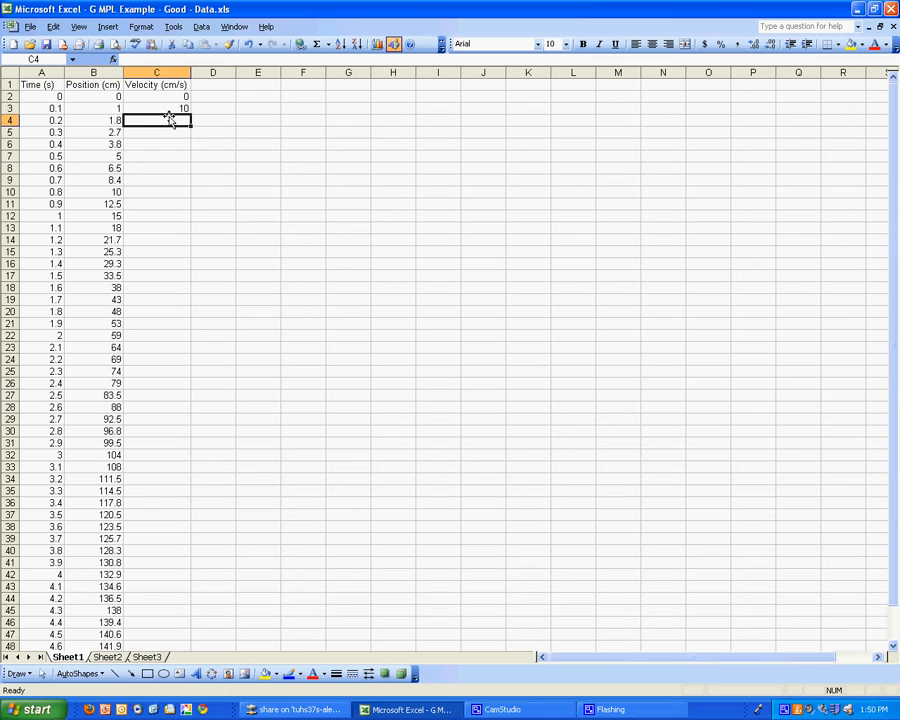
- Undo the last edits in the velocity column, including the formula entry in C3
left_click(180, 109)
left_click_drag(185, 111, 177, 127)
left_click(178, 122)
key("ctrl+z")
key("ctrl+z")
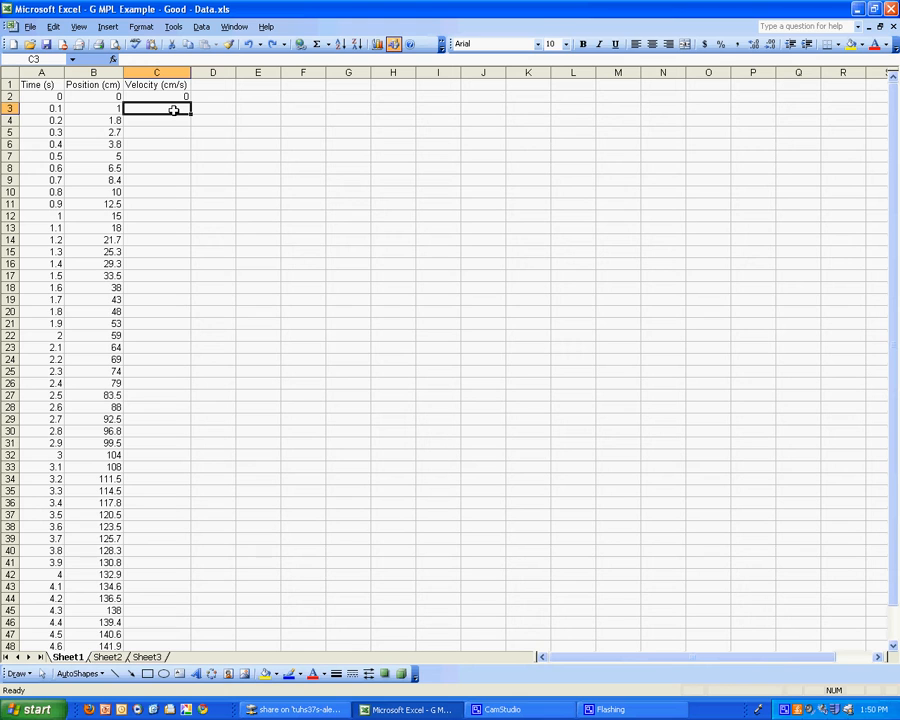
- Calculate the velocity in C3 with the formula =(B3-B2)/0.1
type("=(")
left_click(98, 108)
type("-")
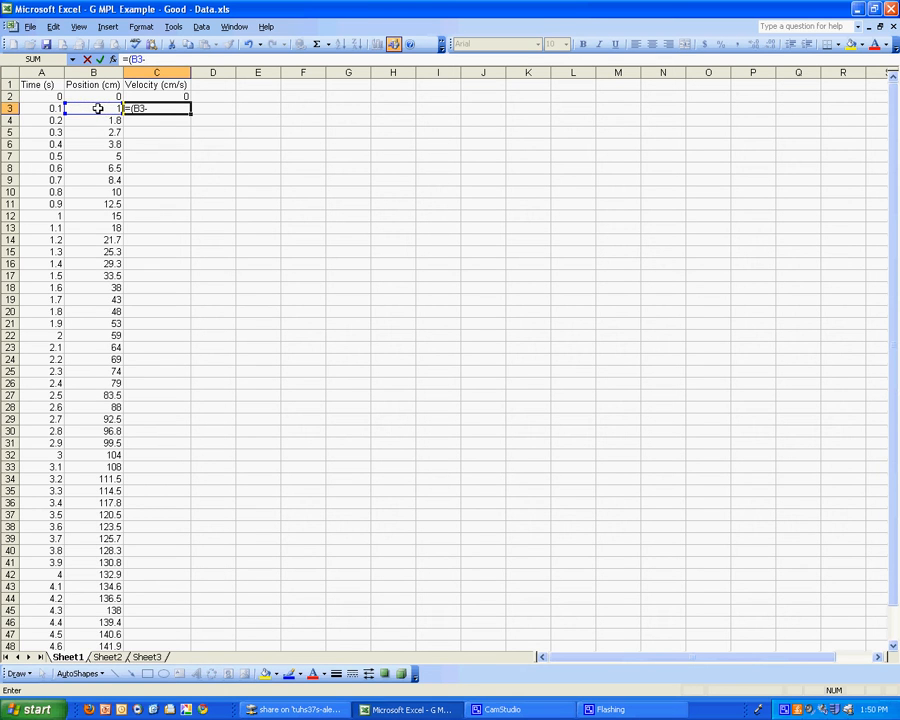
left_click(99, 96)
type(")/0.1")
key("Return")
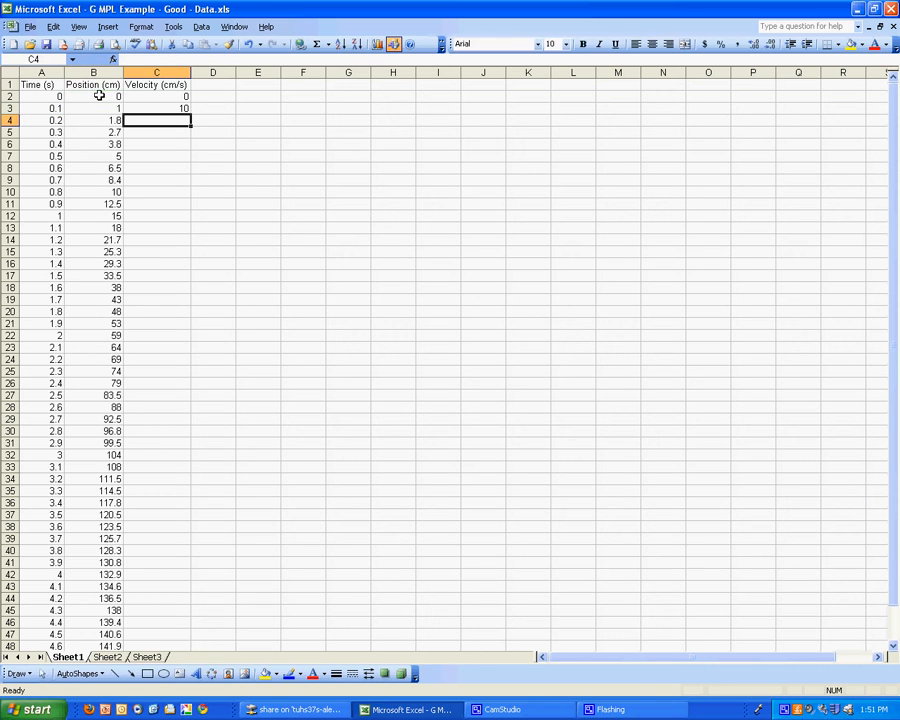
- Fill the velocity formula from C3 down to C50
left_click(186, 108)
left_click_drag(188, 113, 184, 584)
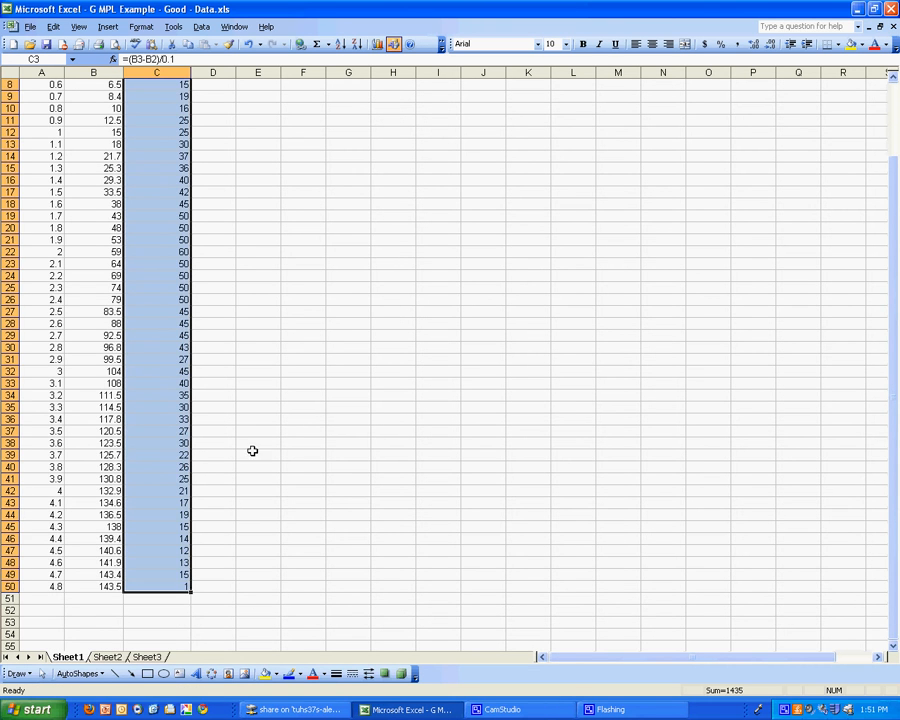
scroll(233, 264, "up", 3)
left_click(213, 108)
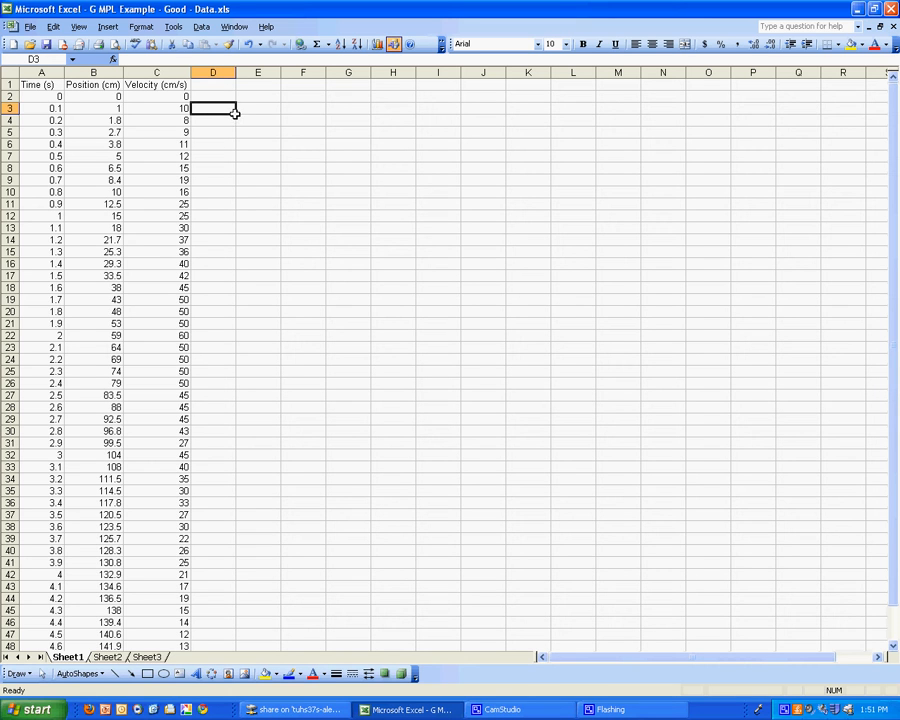
left_click(262, 143)
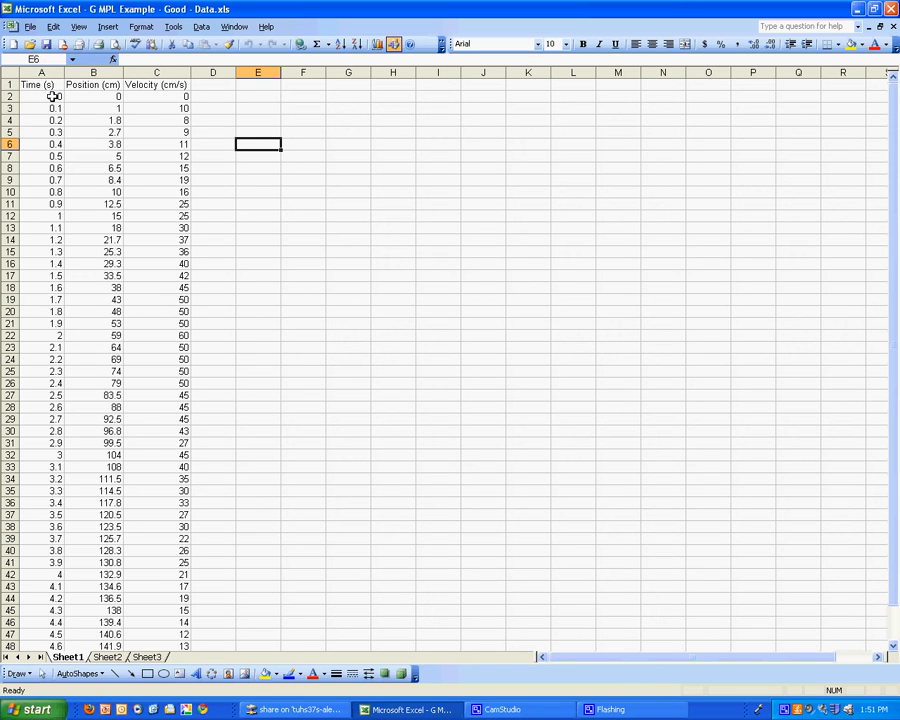
- Start an XY (Scatter) chart of the time and position data in A2:B50, using smoothed lines without markers
left_click_drag(32, 96, 90, 610)
scroll(85, 265, "up", 2)
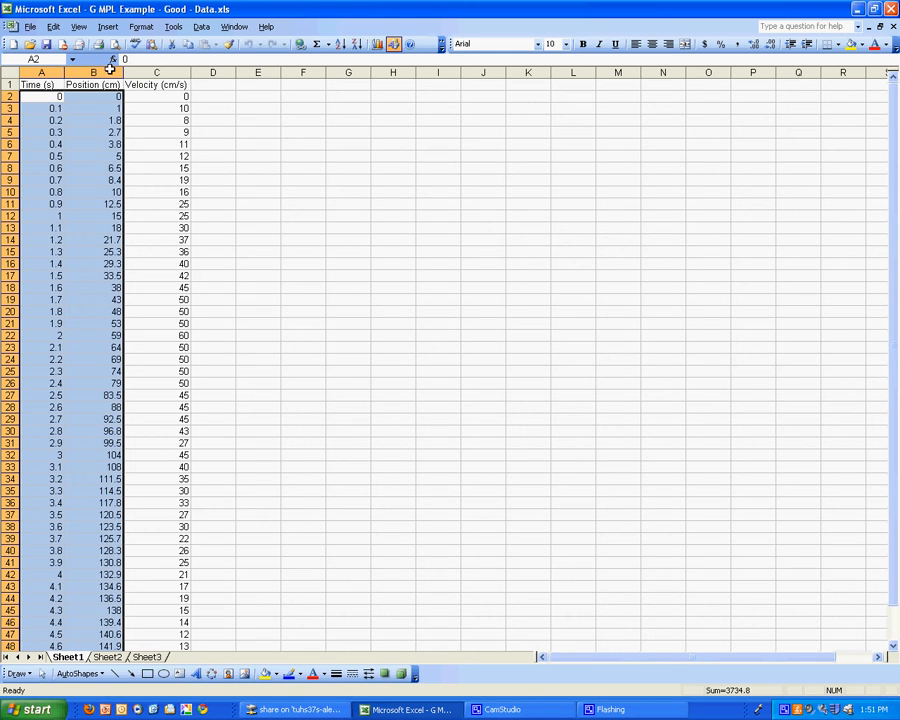
left_click(107, 26)
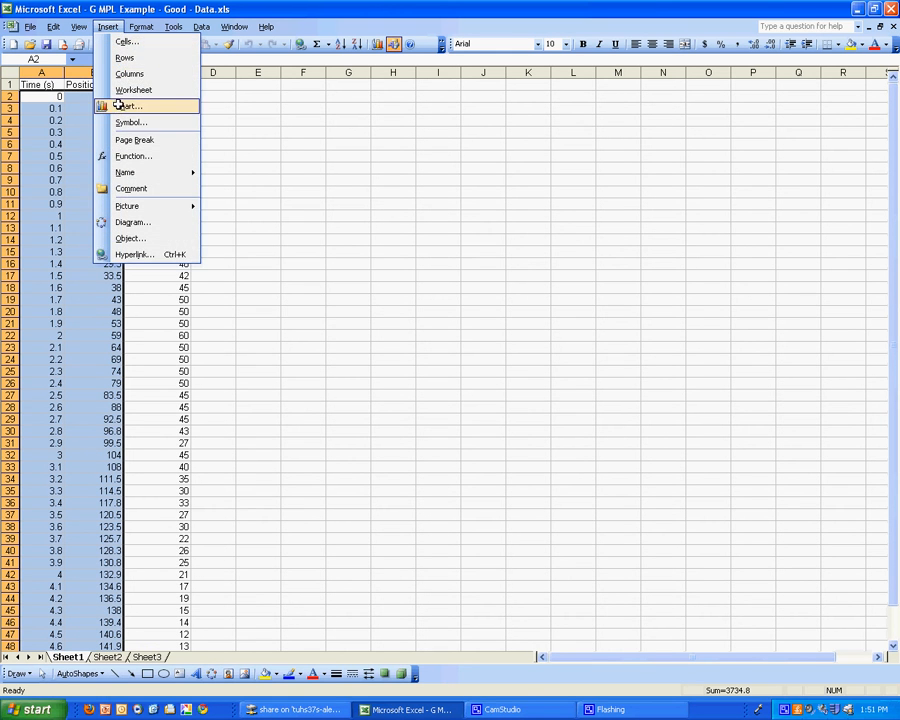
left_click(107, 26)
left_click(377, 44)
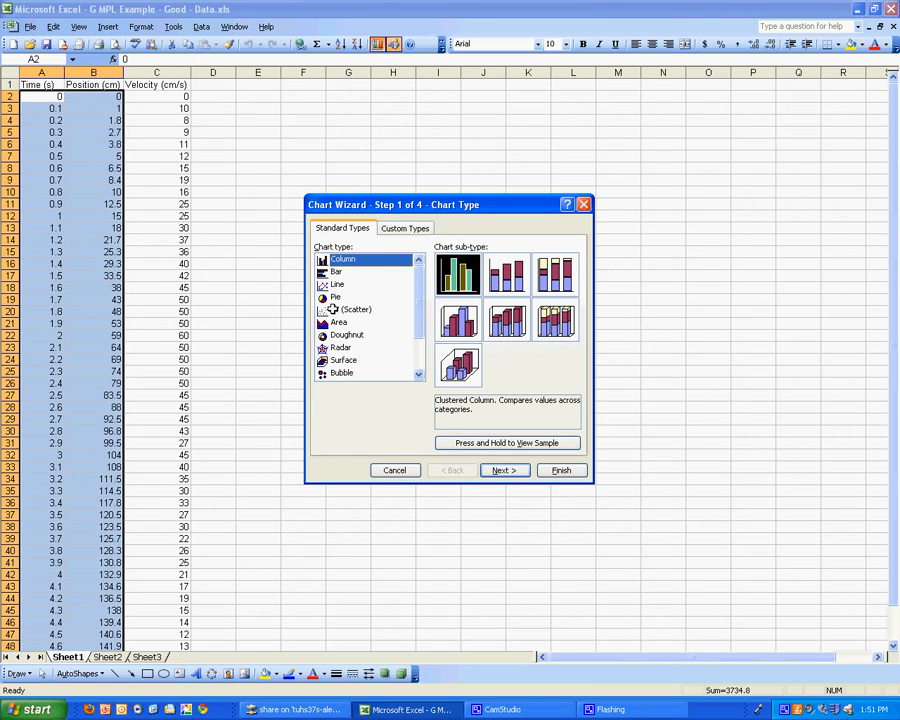
left_click(332, 310)
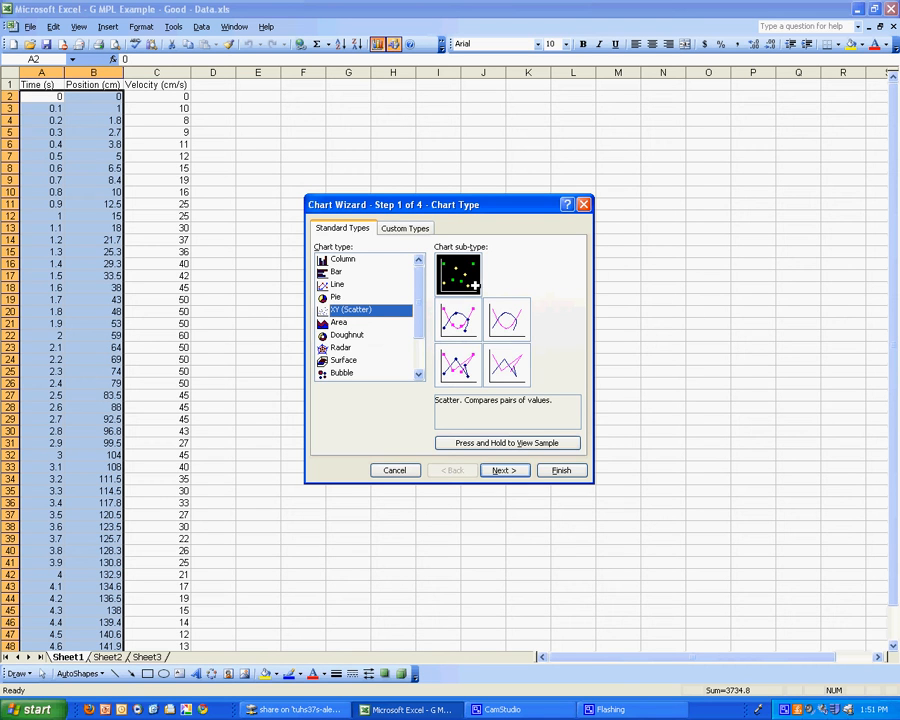
left_click(506, 320)
left_click(506, 470)
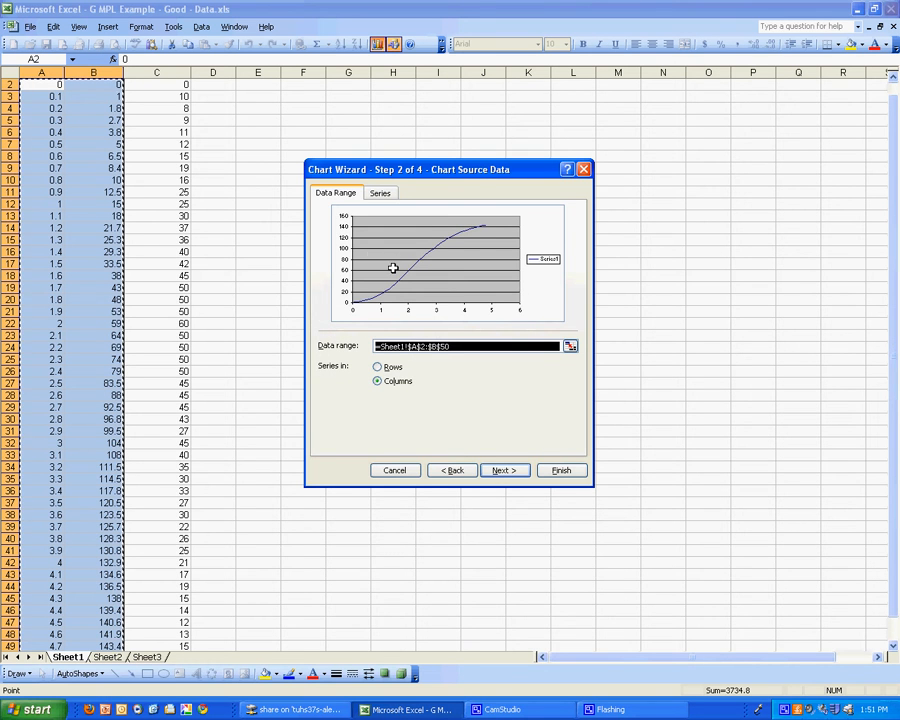
- Title the chart "Position v Time", with "Time (s)" on the X axis and "Position (cm)" on the Y axis
left_click(506, 469)
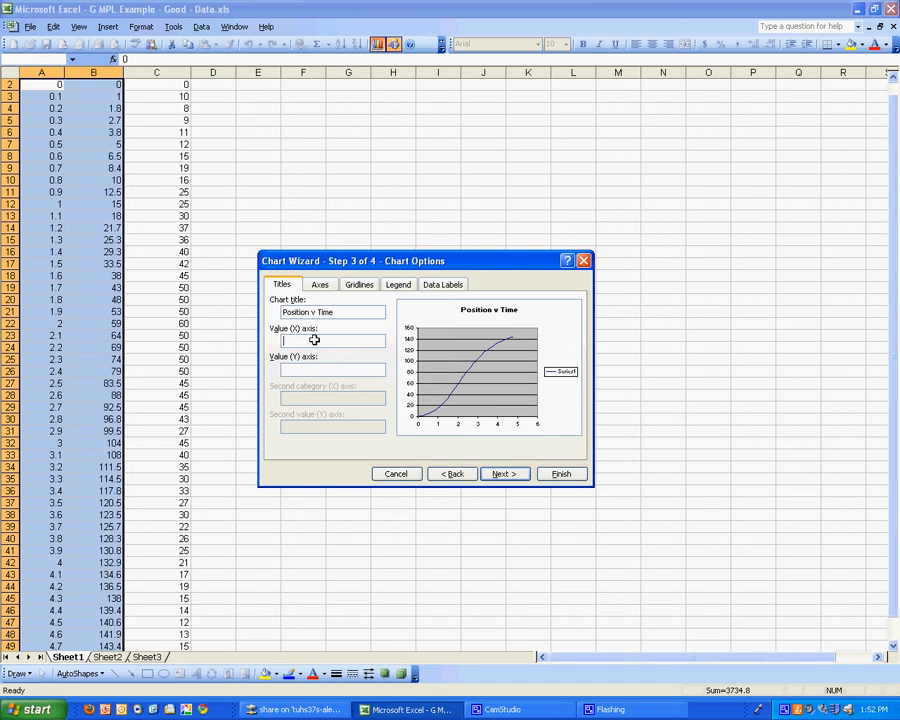
left_click(313, 340)
type("Time (s)")
key("Tab")
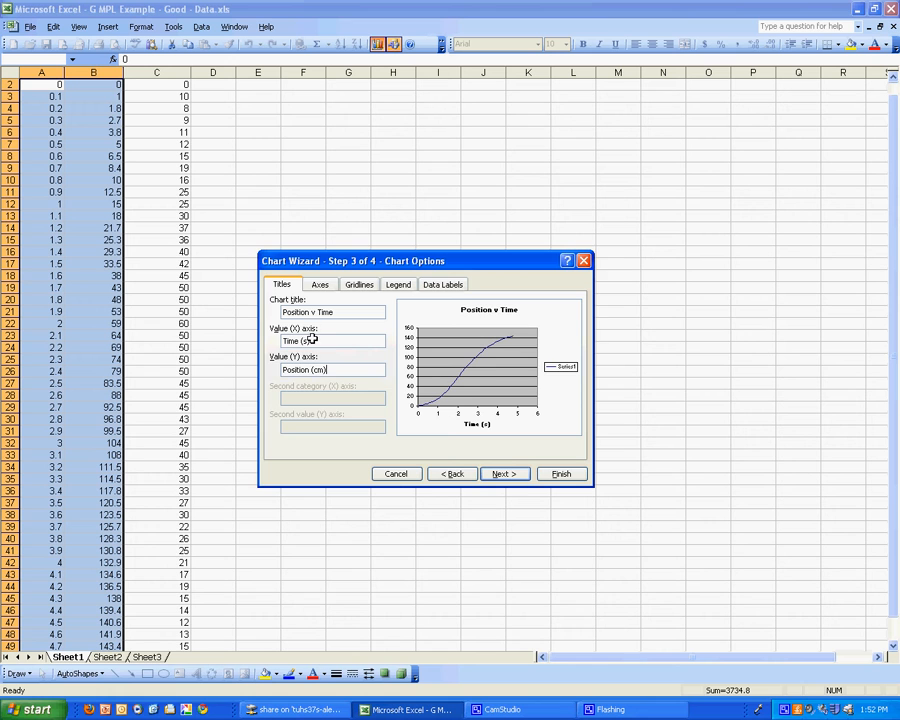
left_click(505, 473)
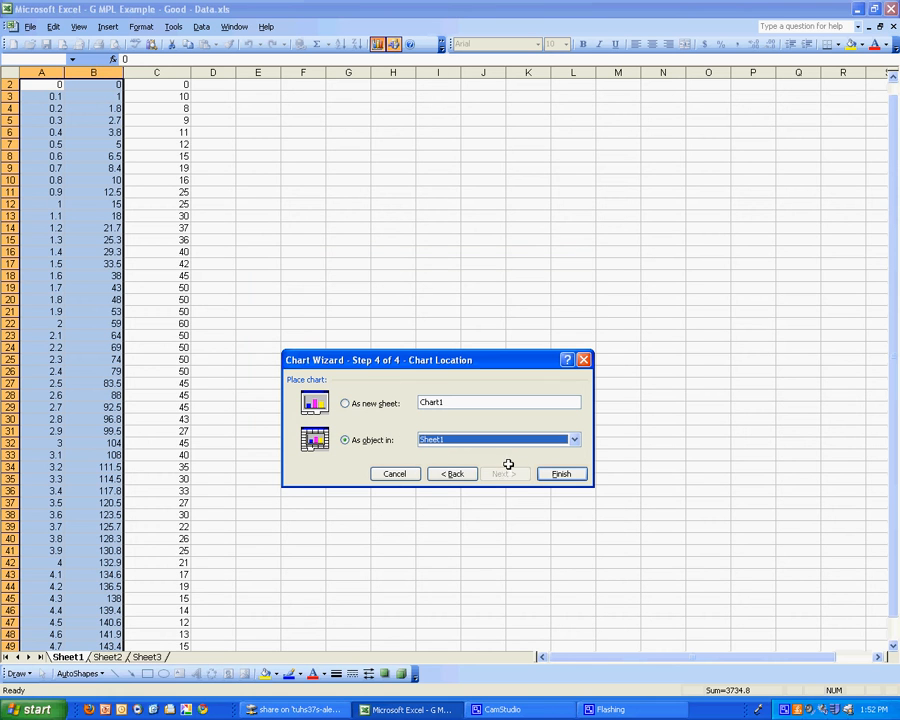
- Place the chart on a new sheet named "Position" and finish creating it
left_click(453, 403)
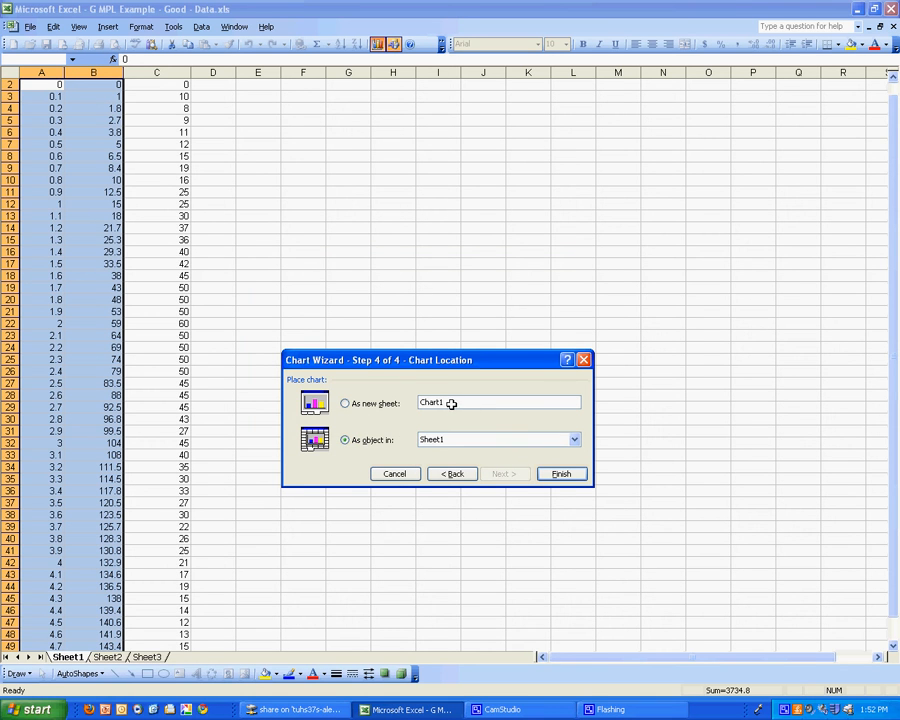
left_click_drag(451, 403, 411, 402)
type("P")
left_click(562, 473)
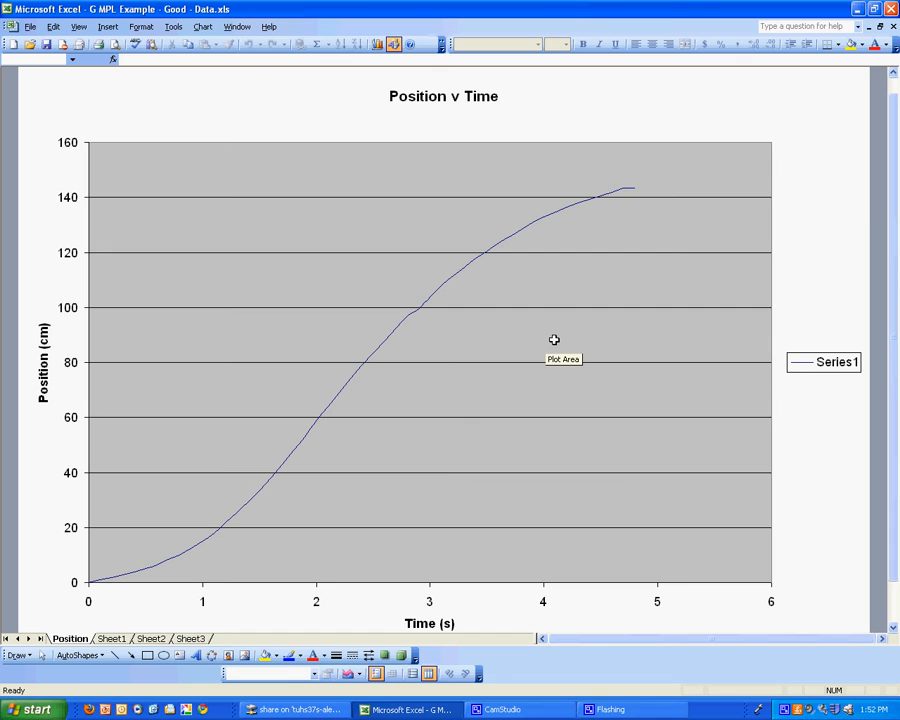
- Delete the Series1 legend from the Position v Time chart
left_click(816, 351)
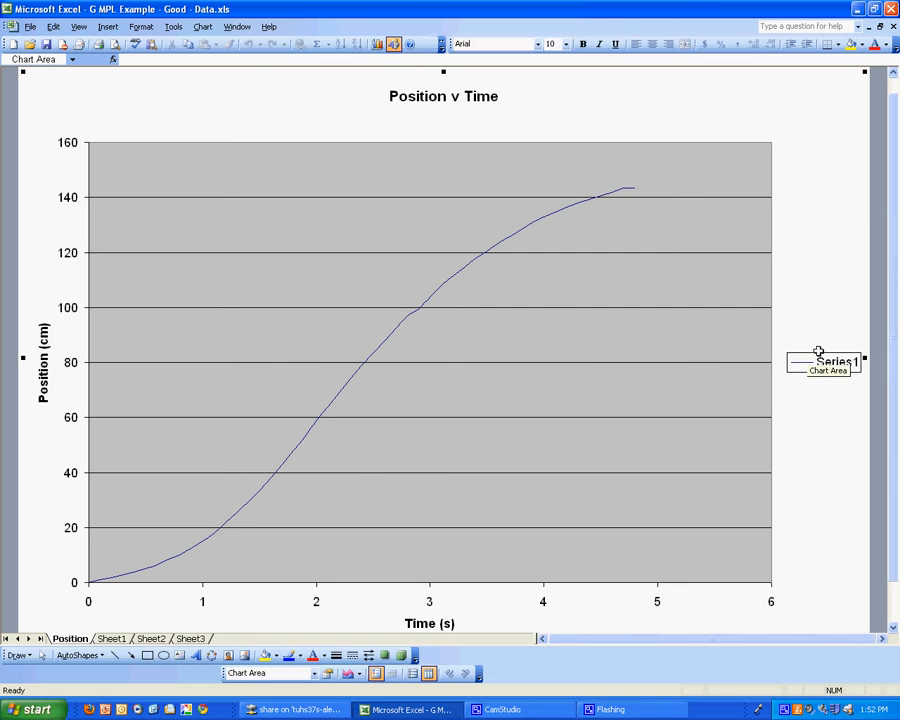
left_click(818, 353)
key("Delete")
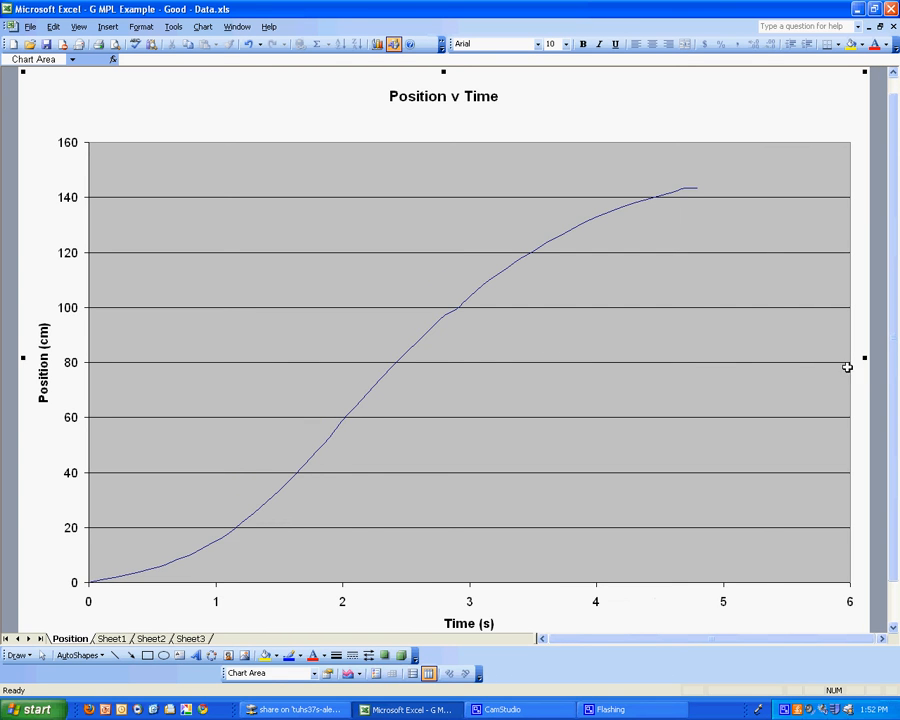
- Change the plot area fill of the Position v Time chart to white
right_click(712, 286)
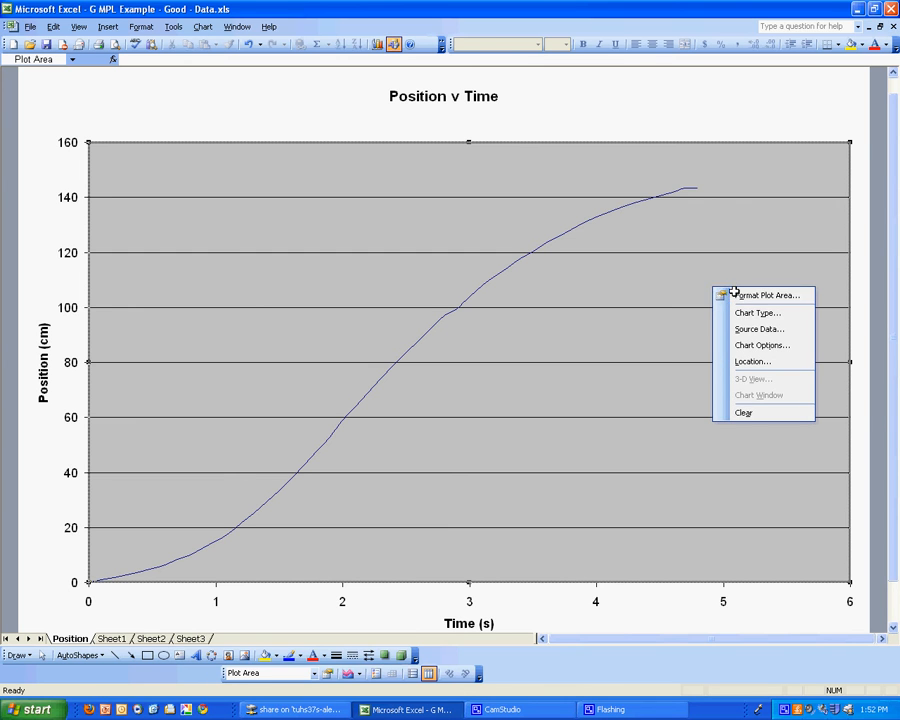
left_click(734, 292)
left_click(826, 287)
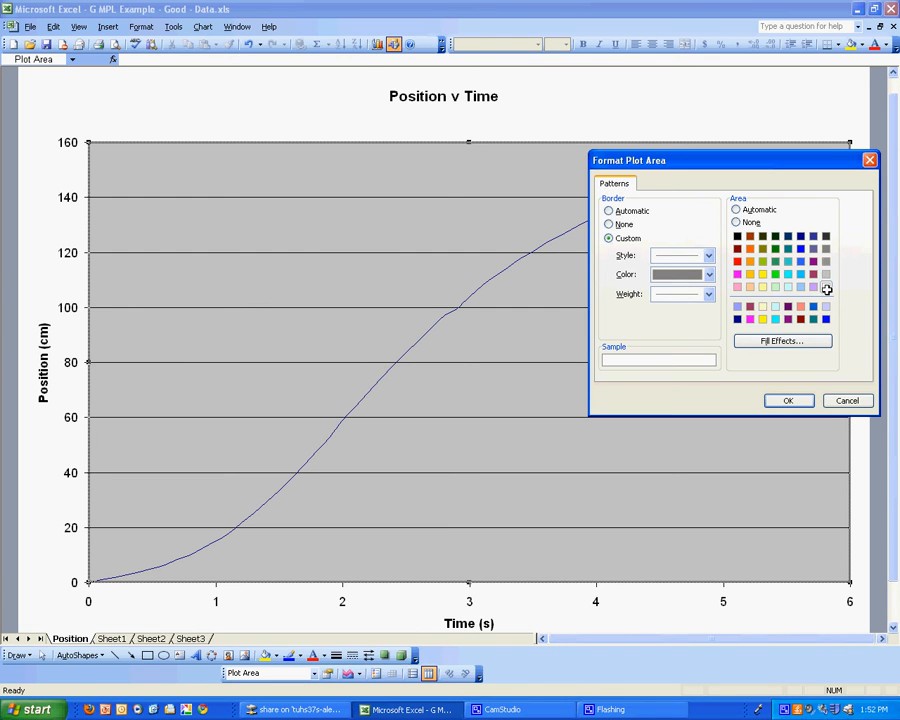
left_click(788, 399)
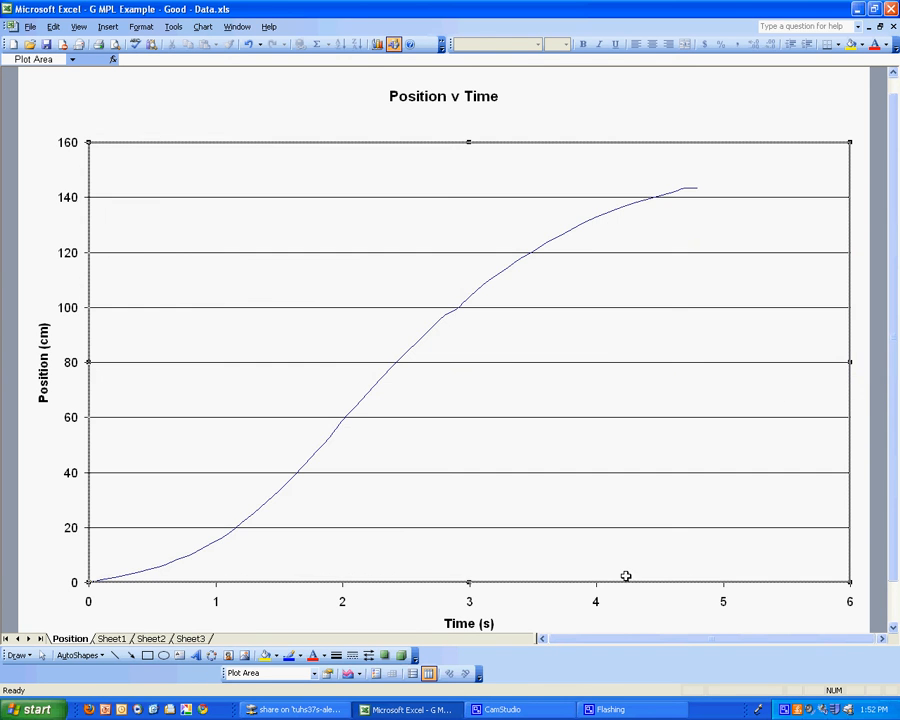
right_click(699, 275)
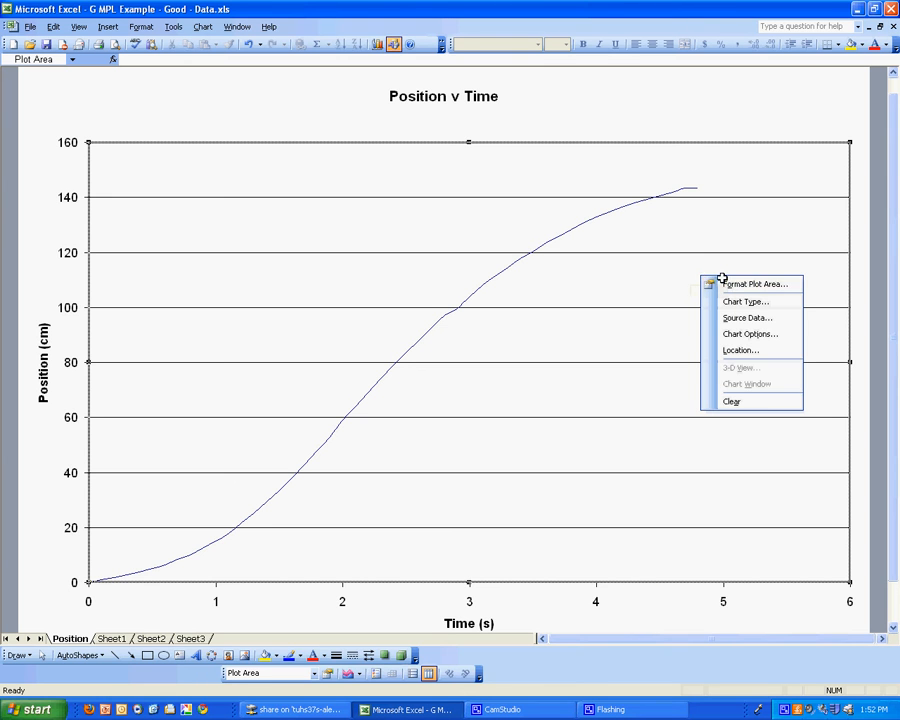
left_click(727, 283)
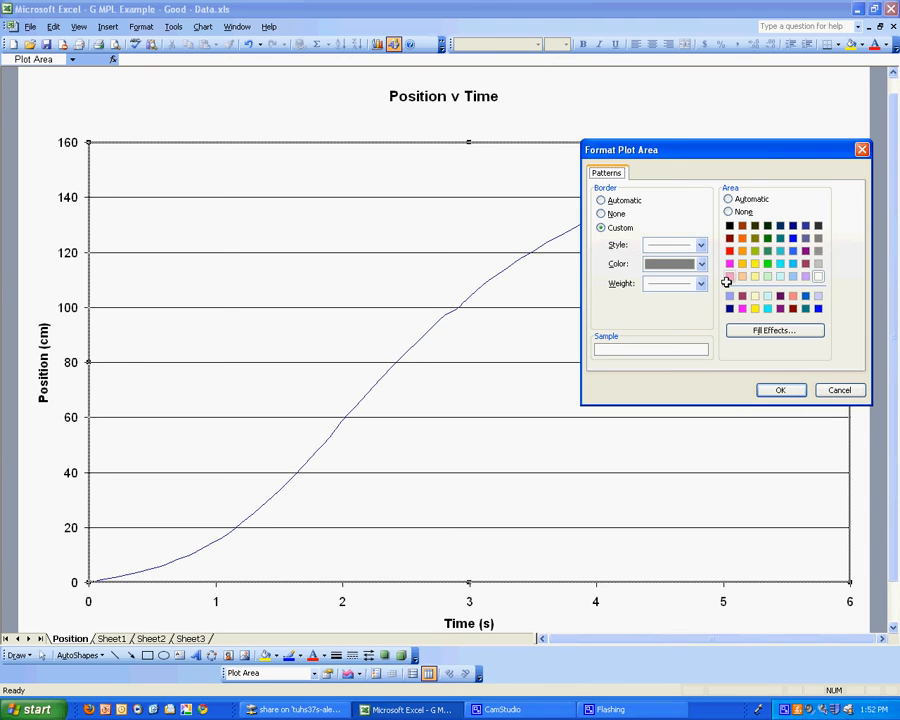
left_click(836, 389)
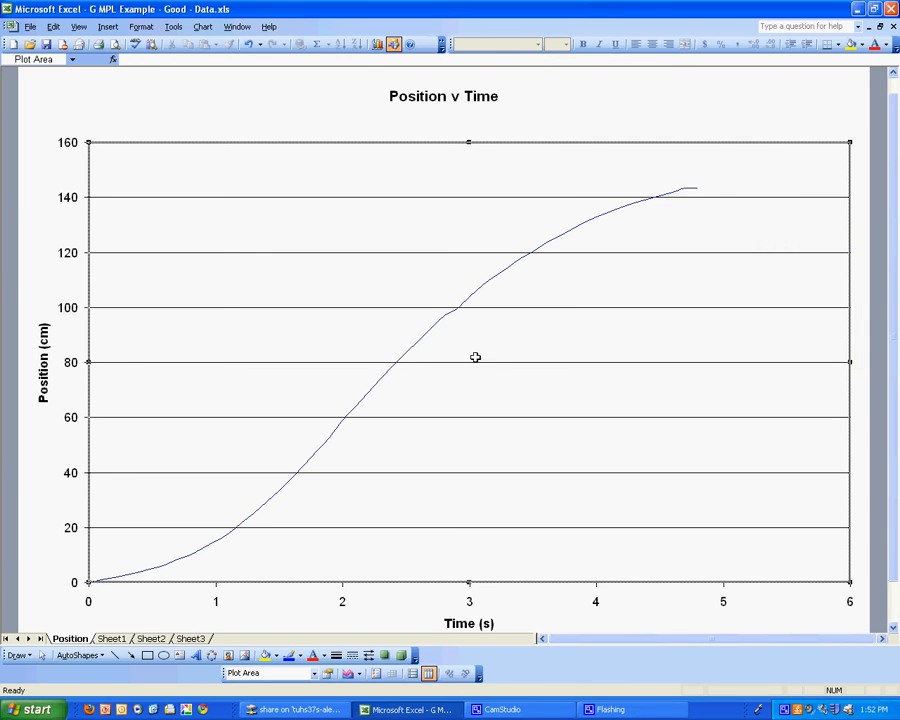
- Review the line pattern and scale settings of the chart's X axis without changing them
right_click(723, 601)
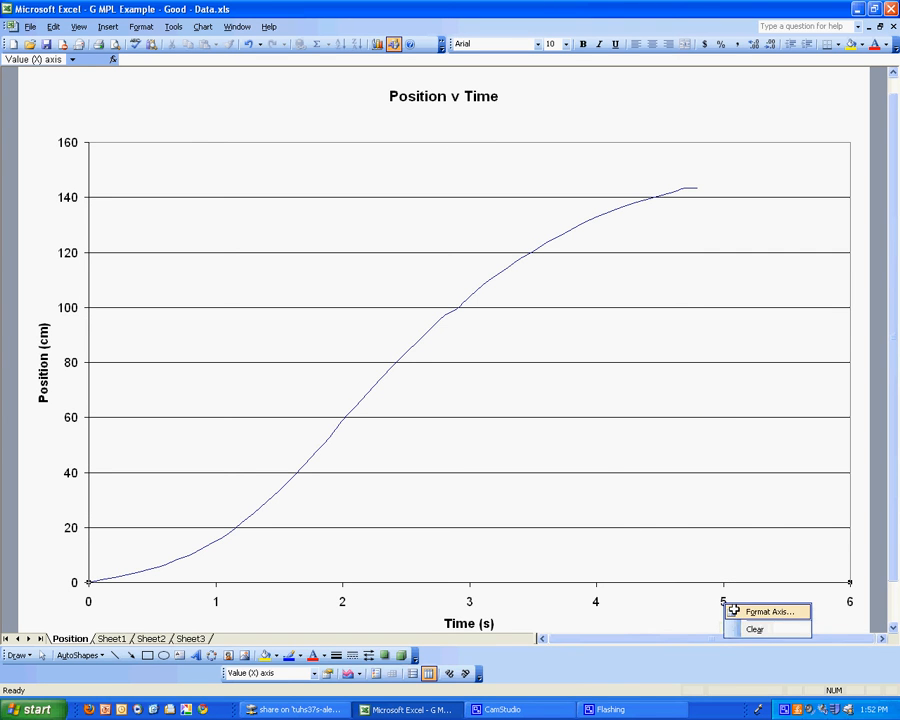
left_click(734, 607)
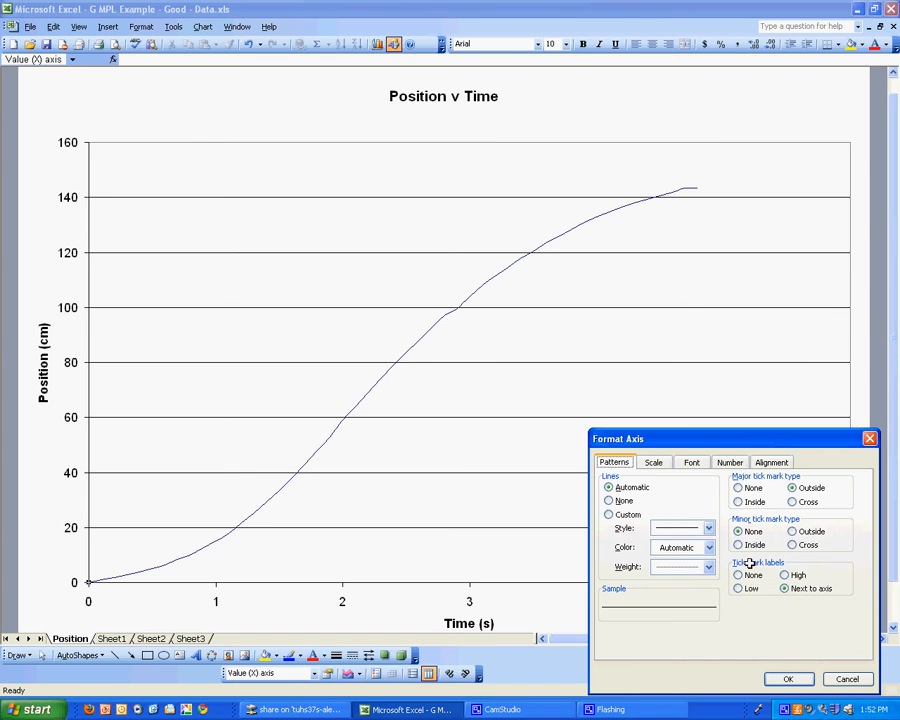
left_click(858, 679)
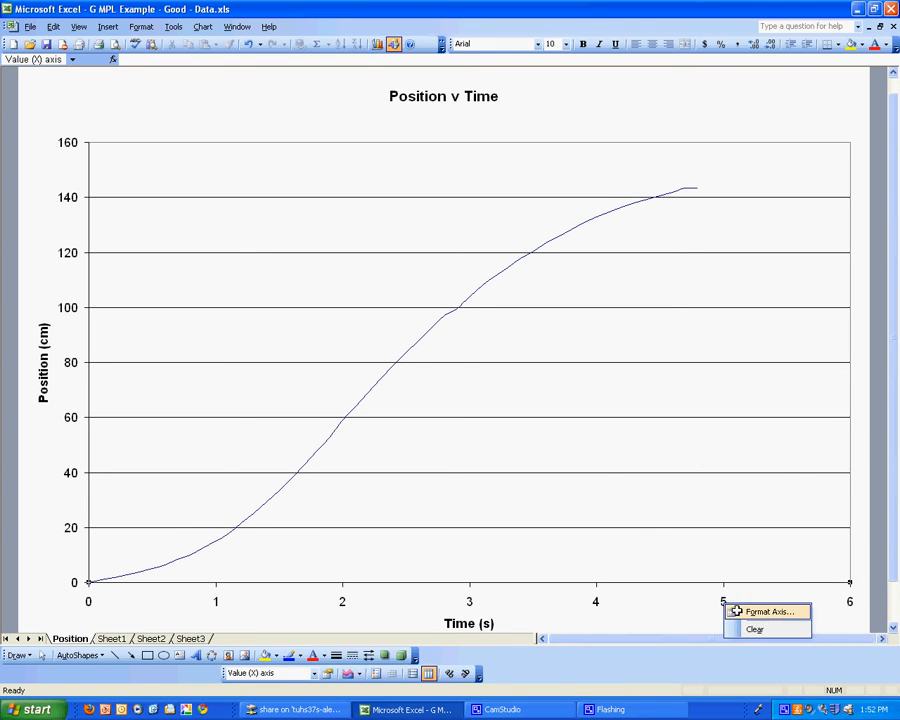
left_click(729, 610)
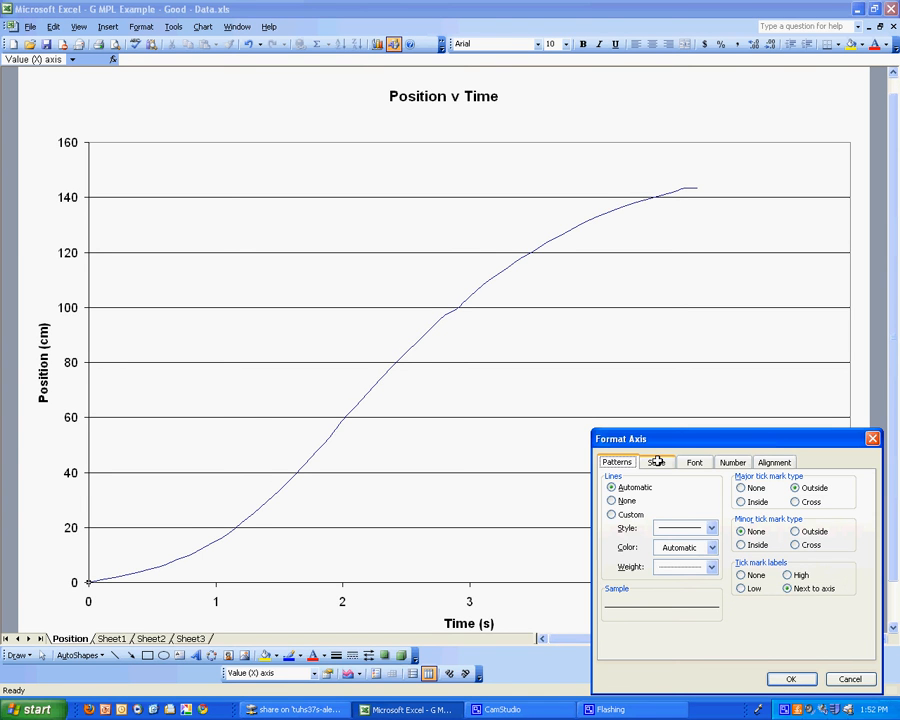
left_click(657, 461)
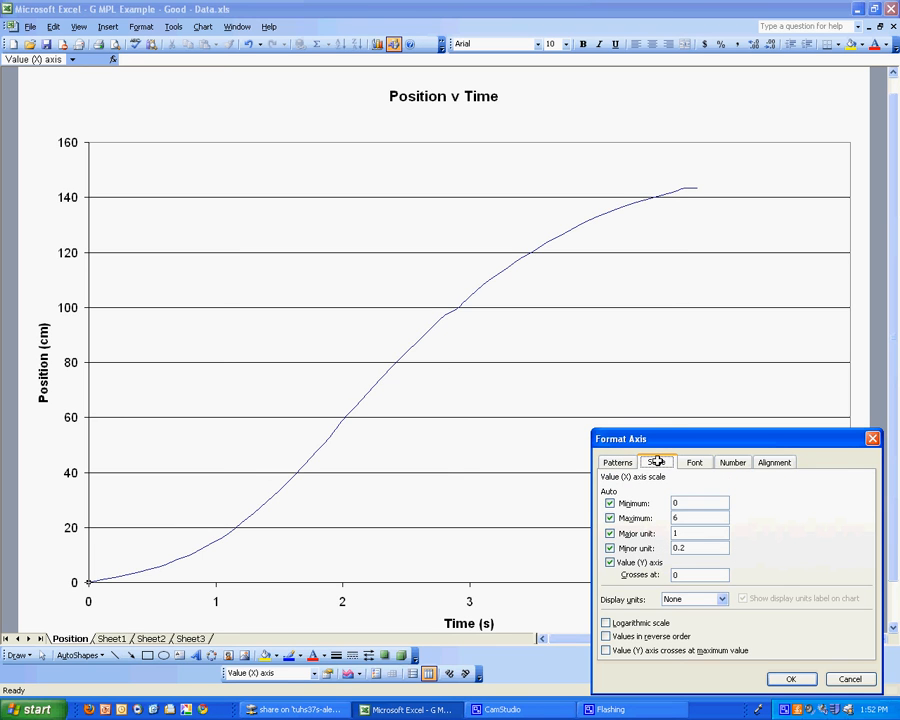
left_click(846, 675)
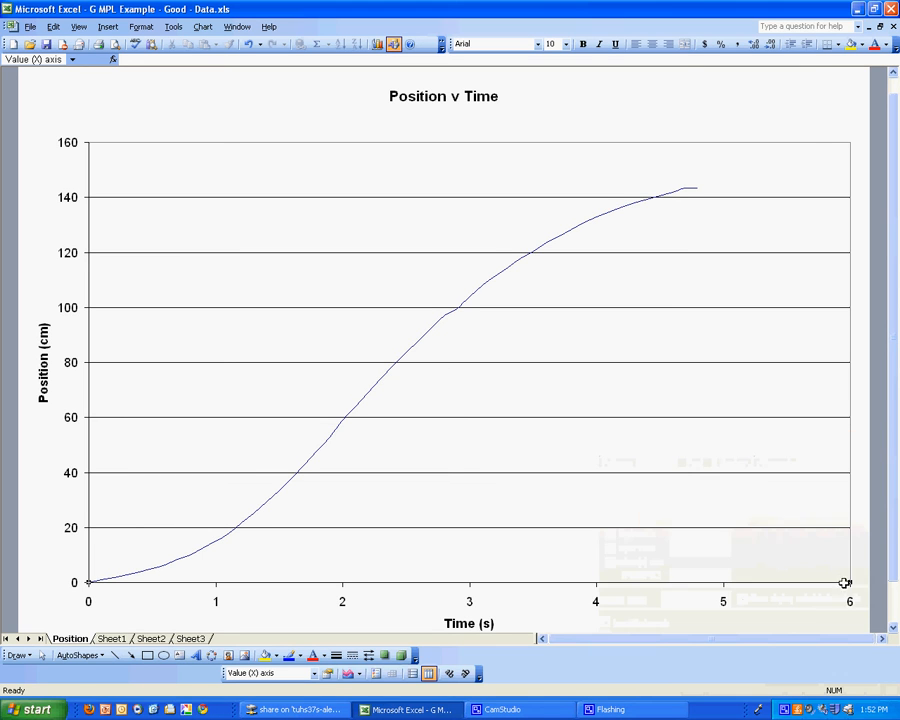
- Add major gridlines for the X axis to the Position v Time chart
right_click(799, 97)
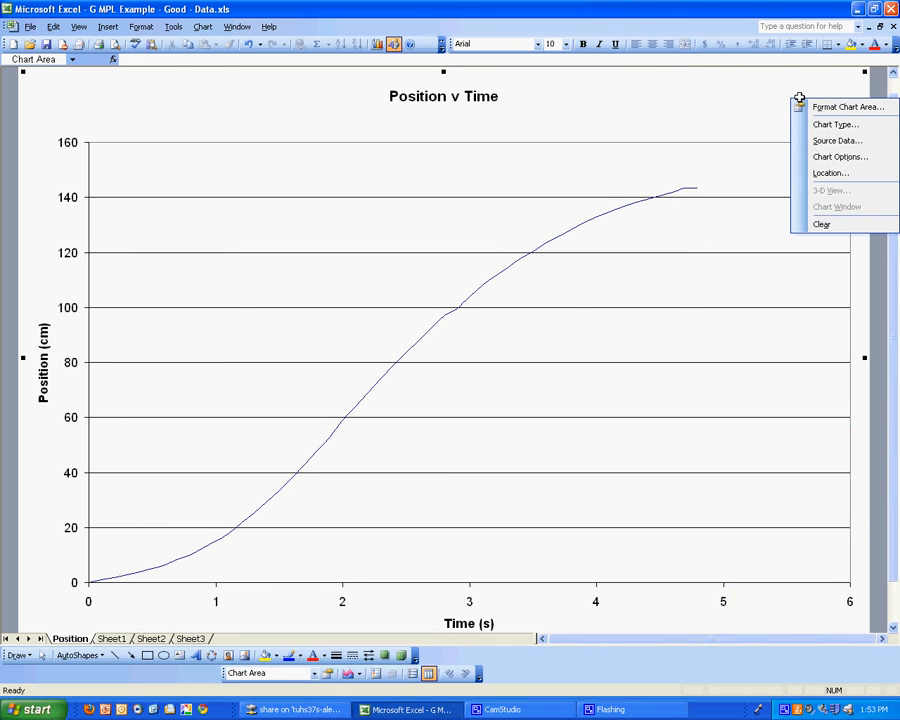
left_click(818, 157)
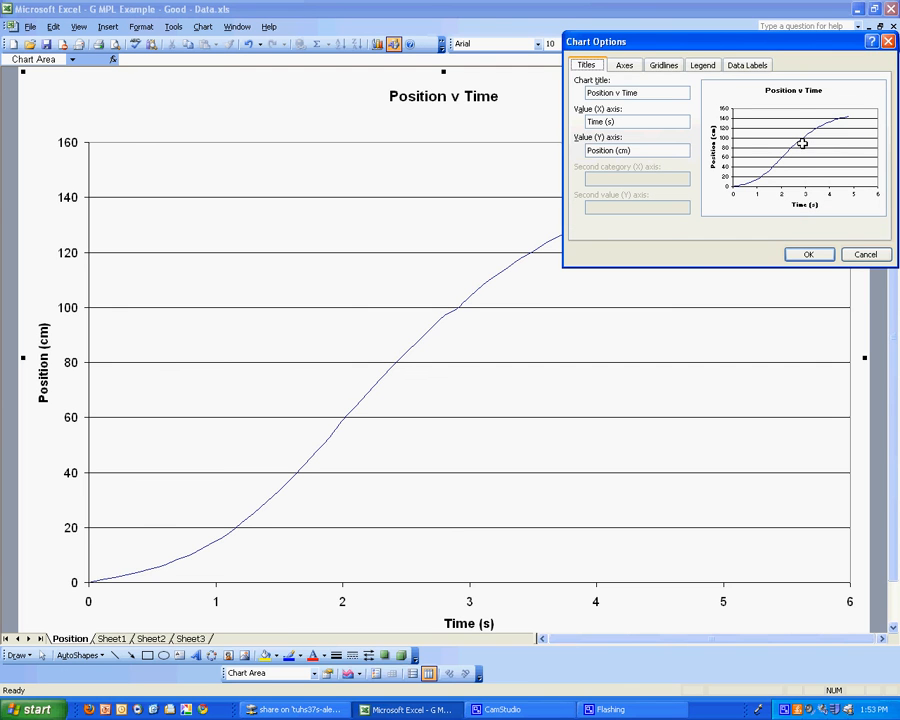
left_click(661, 65)
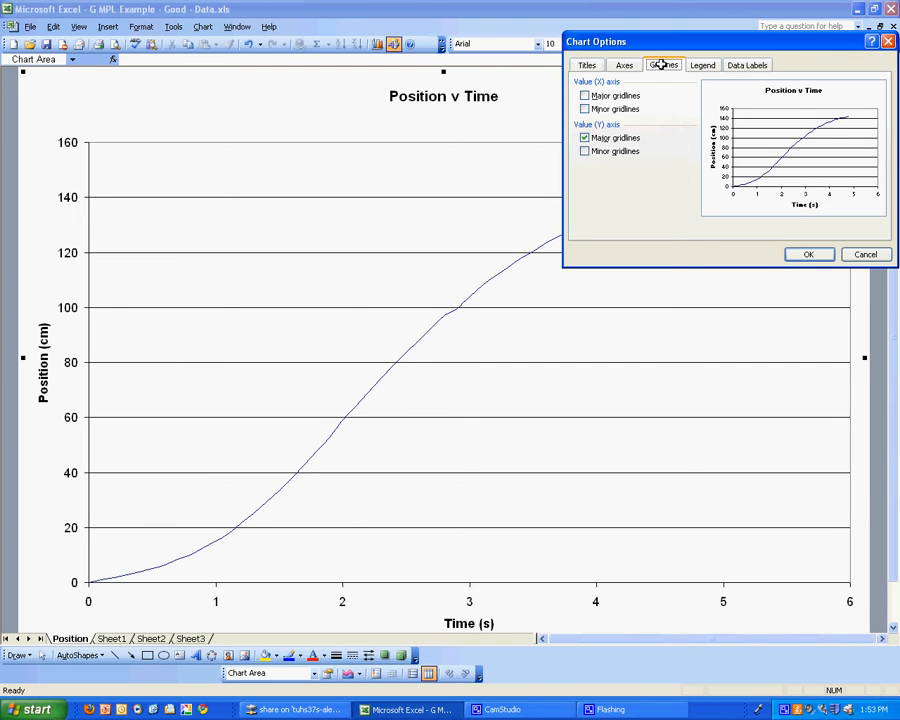
left_click(584, 94)
left_click(822, 255)
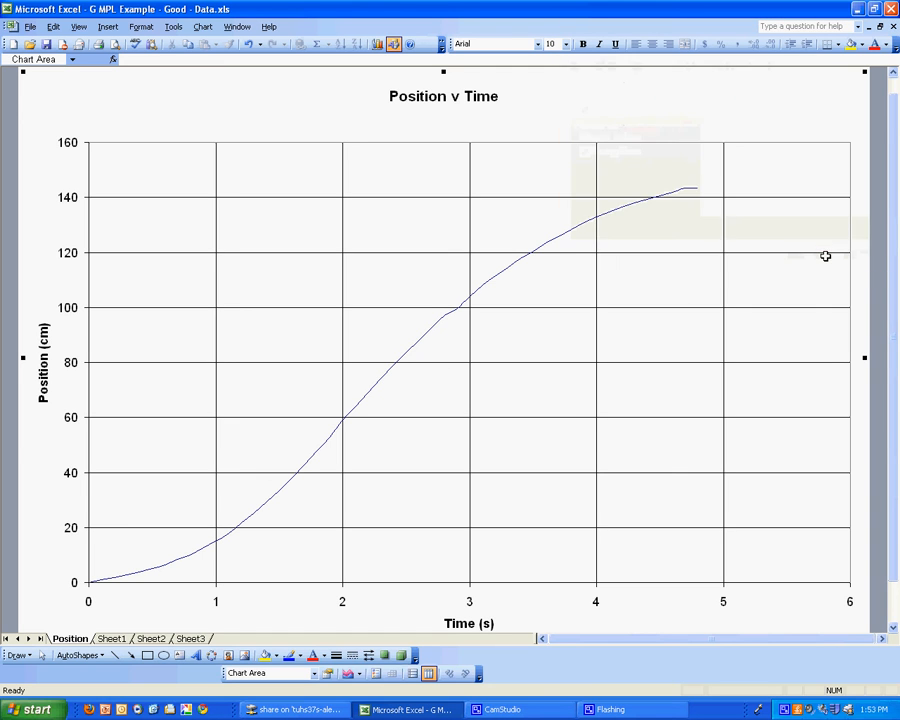
- Review the gridline and title options of the Position v Time chart without changing them
right_click(707, 95)
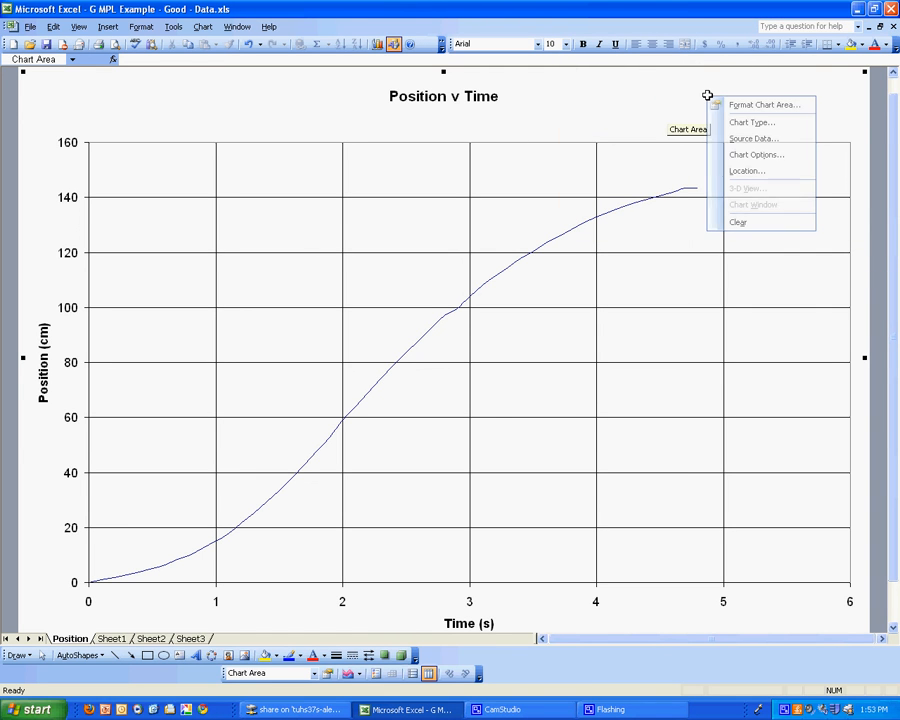
left_click(737, 154)
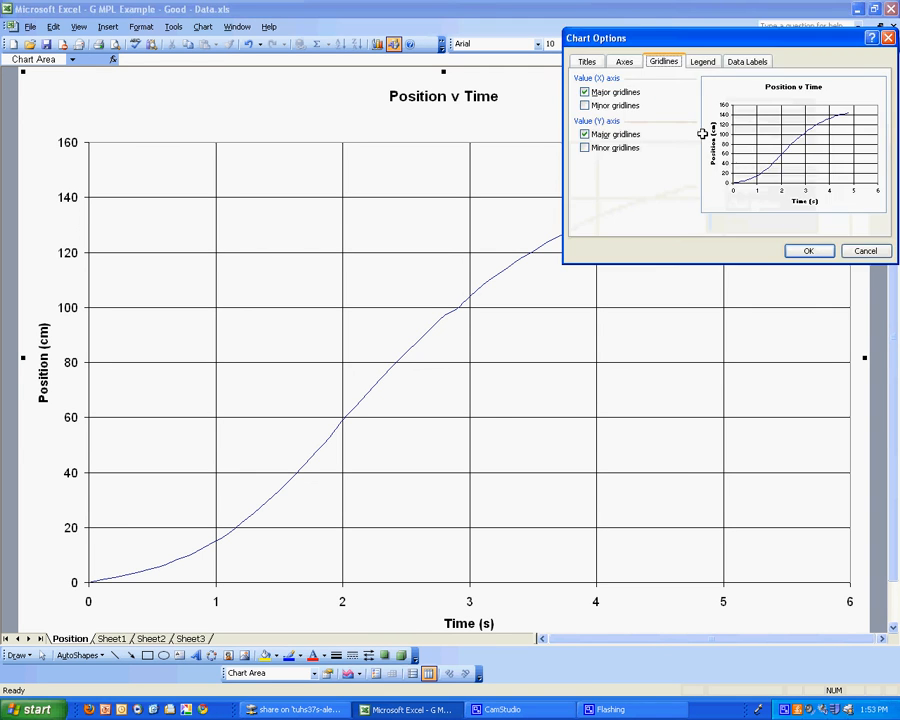
left_click(598, 61)
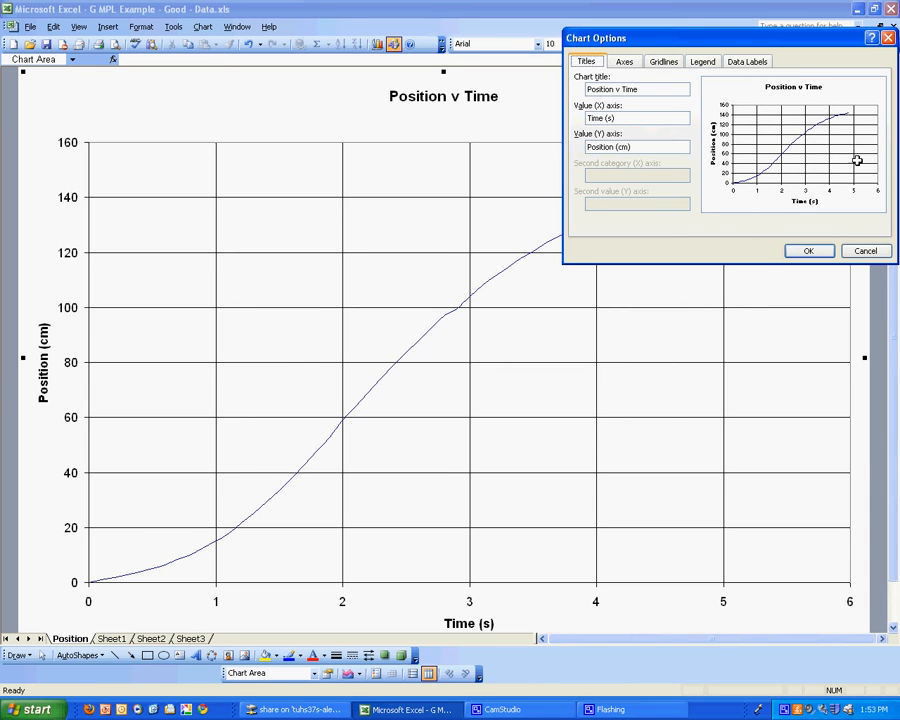
left_click(866, 251)
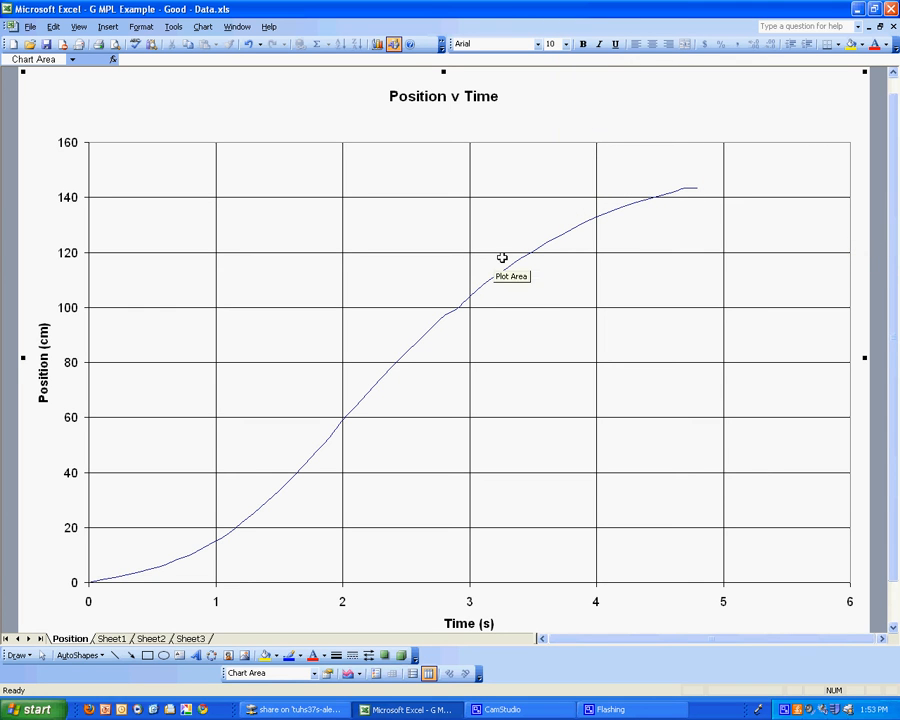
- Rename Sheet1 as "Data"
left_click(111, 638)
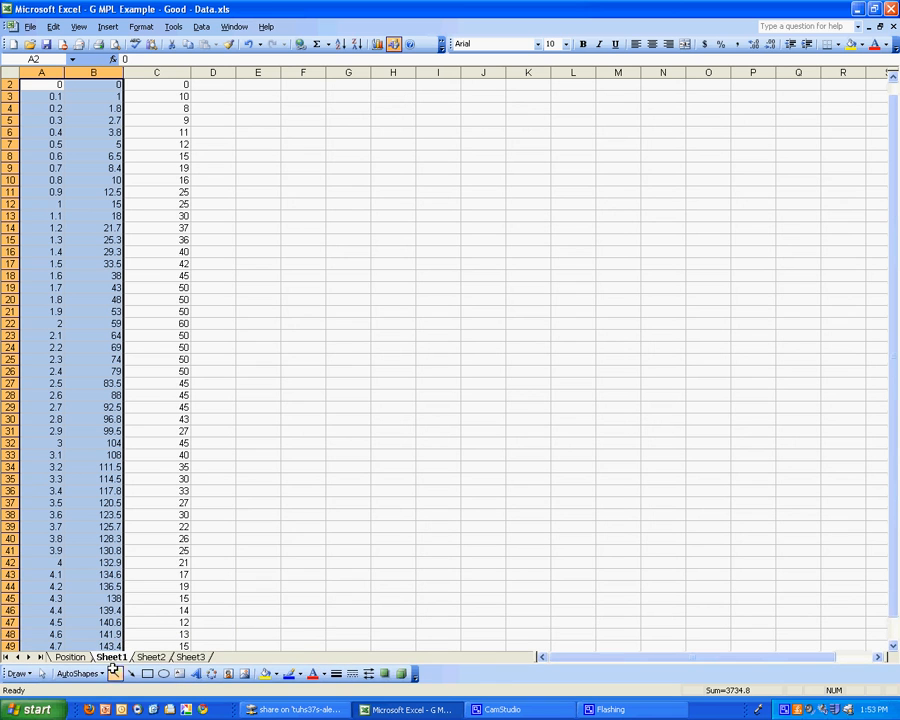
right_click(111, 657)
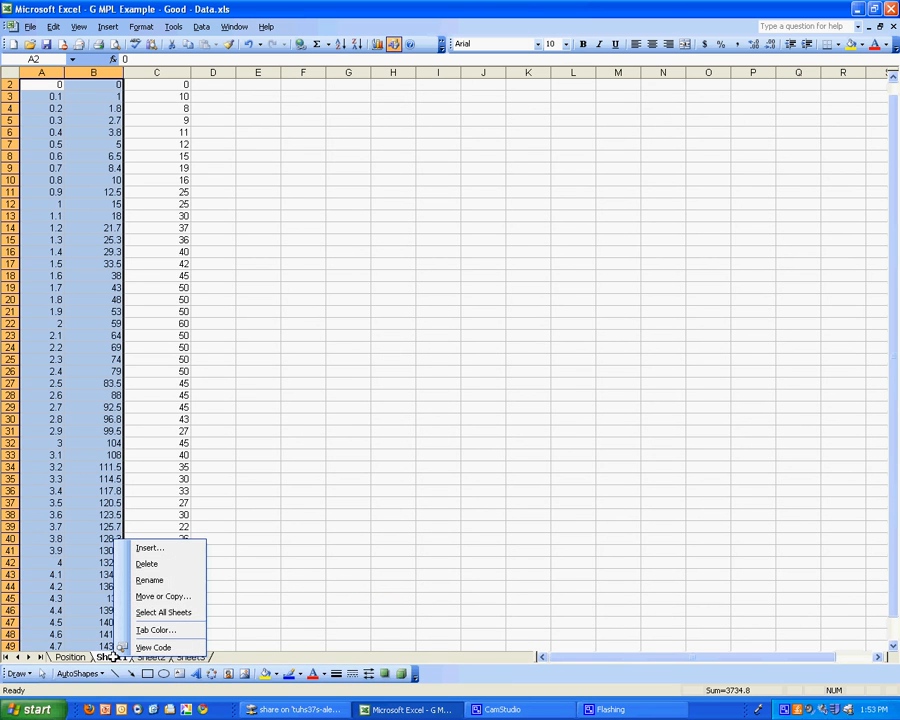
left_click(140, 580)
type("Data")
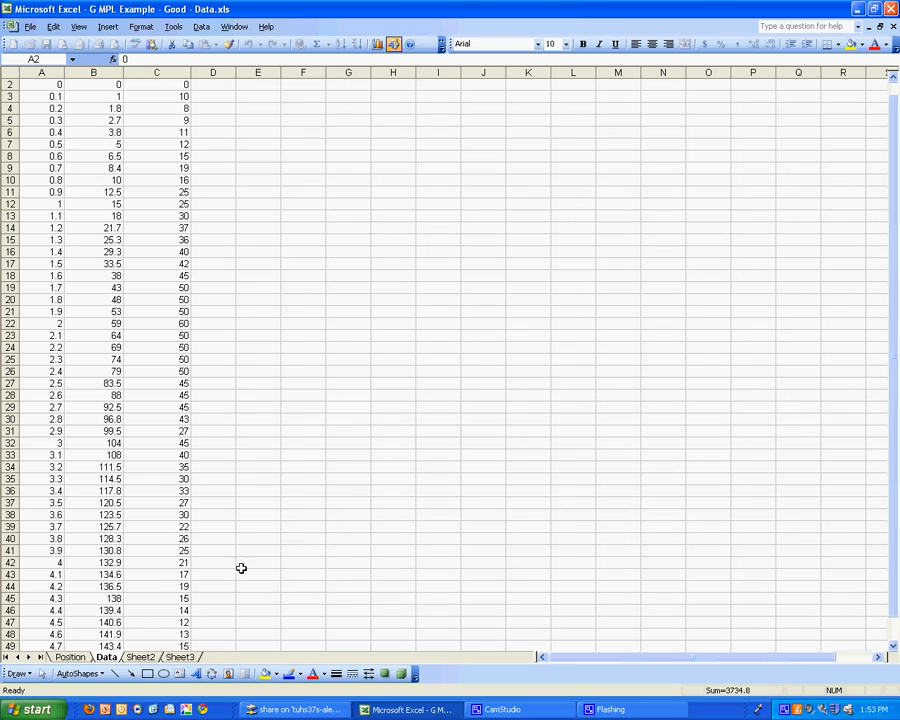
left_click(306, 549)
- Delete the empty worksheets Sheet2 and Sheet3
right_click(142, 655)
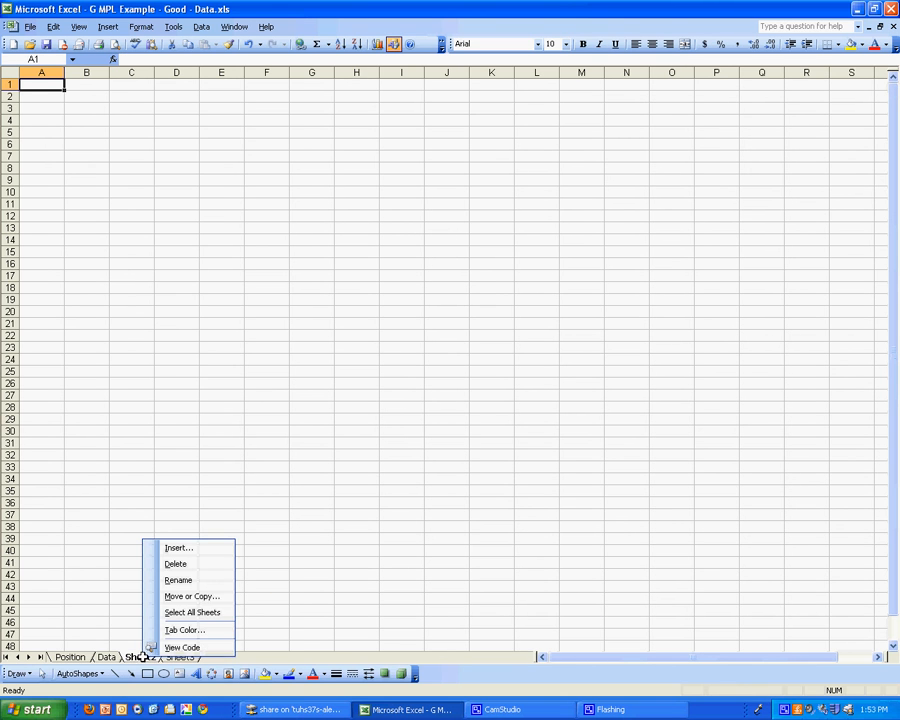
left_click(176, 561)
right_click(145, 655)
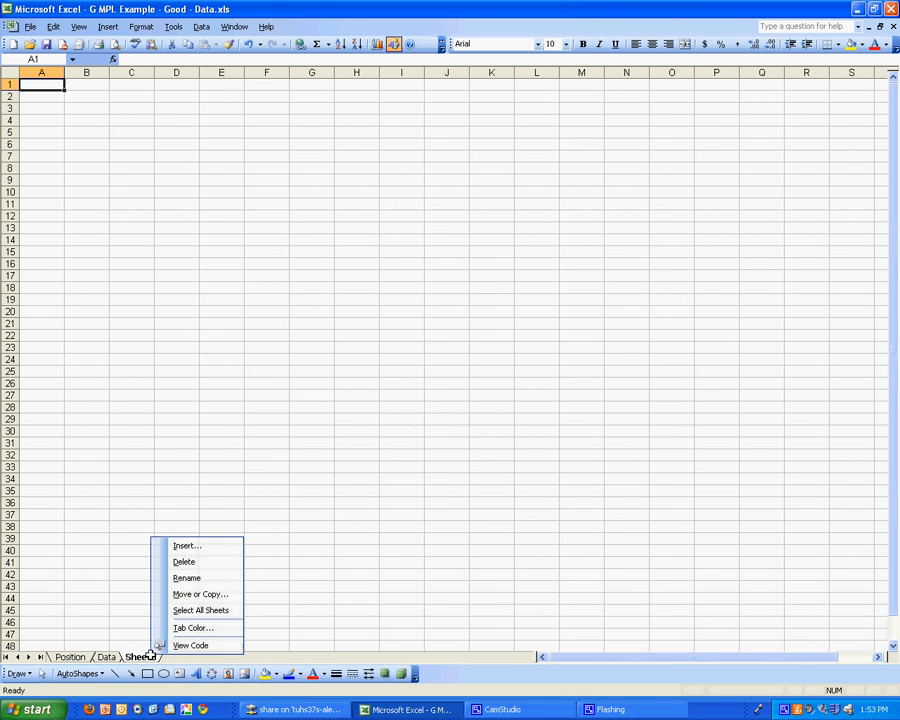
left_click(177, 561)
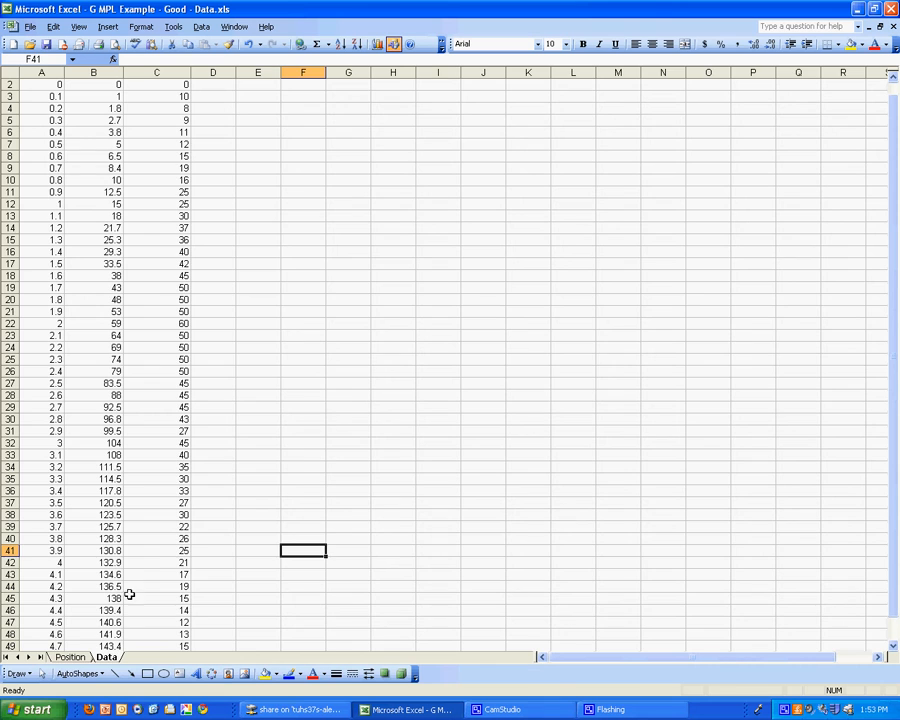
- Look at the Position chart sheet, and return to the column headings of the Data sheet
left_click(66, 656)
left_click(104, 637)
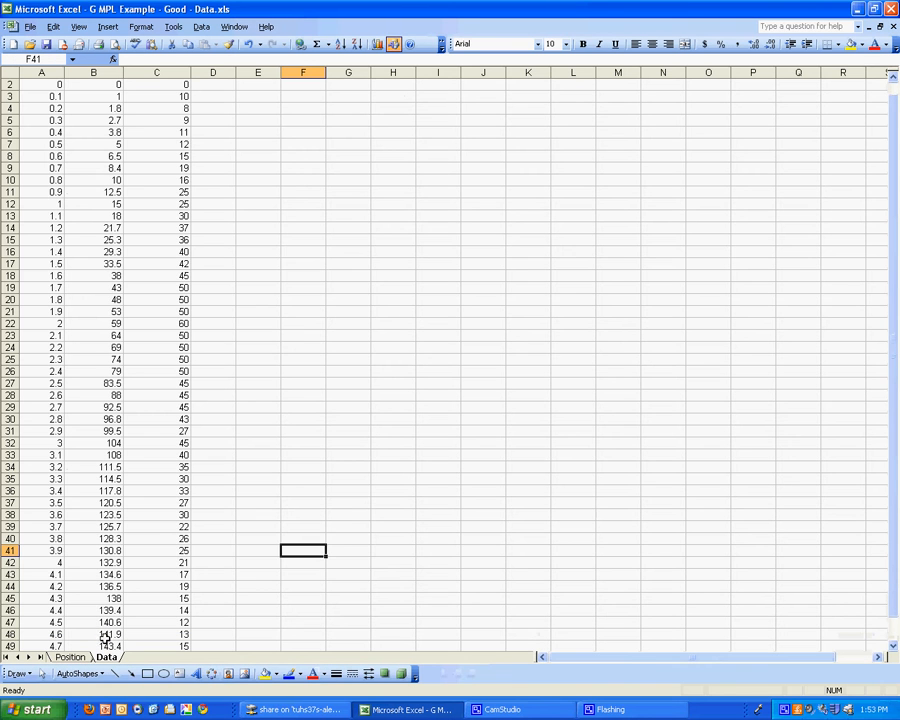
scroll(90, 165, "up", 1)
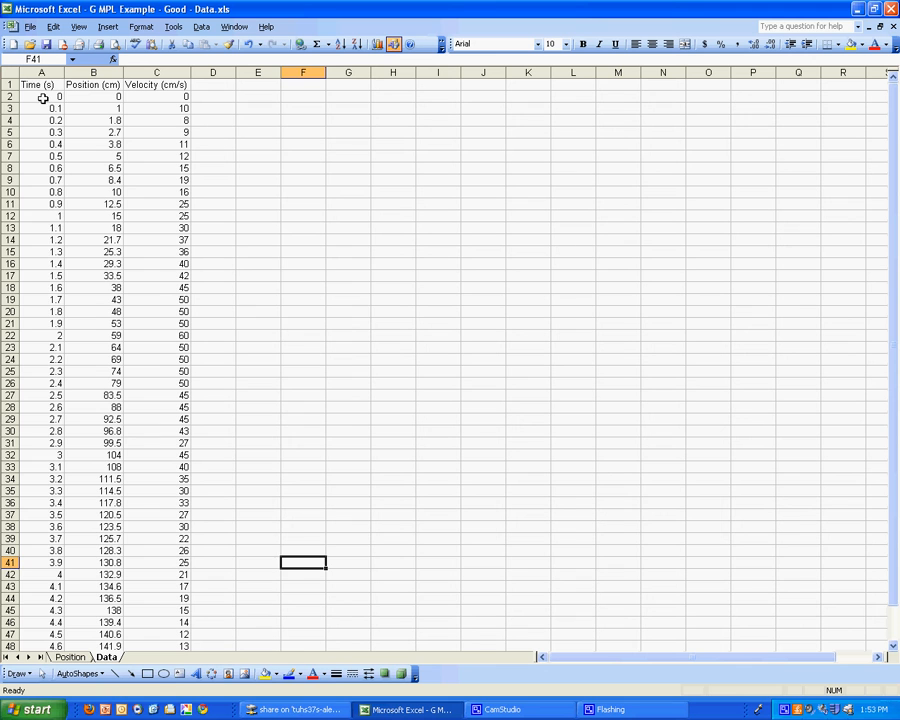
left_click_drag(43, 96, 50, 635)
scroll(300, 342, "up", 1)
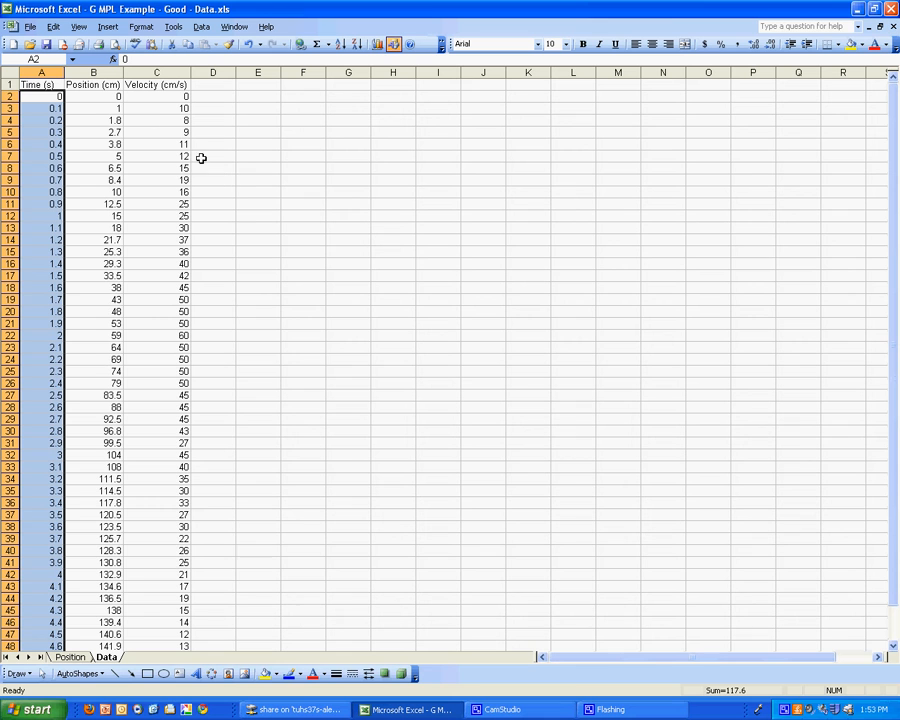
left_click_drag(160, 97, 171, 548)
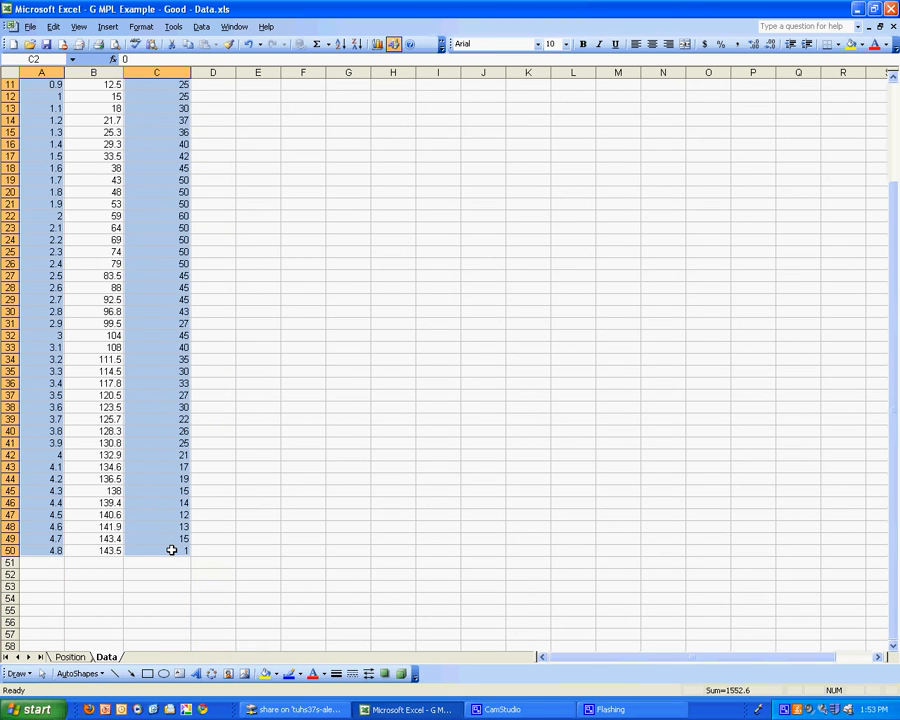
left_click(430, 537)
scroll(198, 262, "up", 2)
scroll(75, 115, "up", 2)
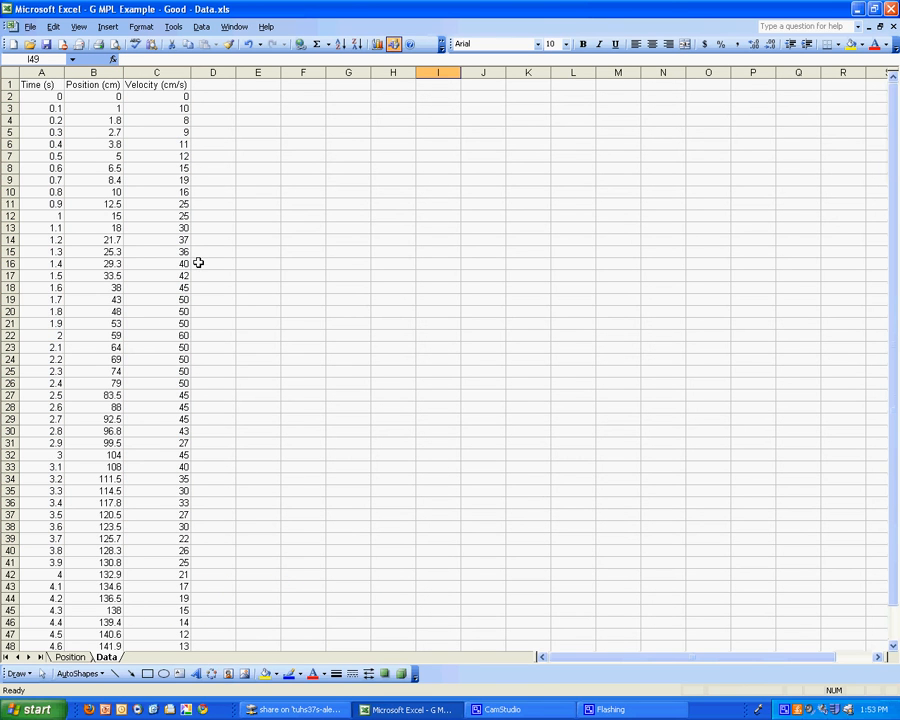
- Start an XY (Scatter) chart with unconnected points from the time data in A2:A50 and the velocity data in C2:C50
left_click_drag(44, 97, 10, 604)
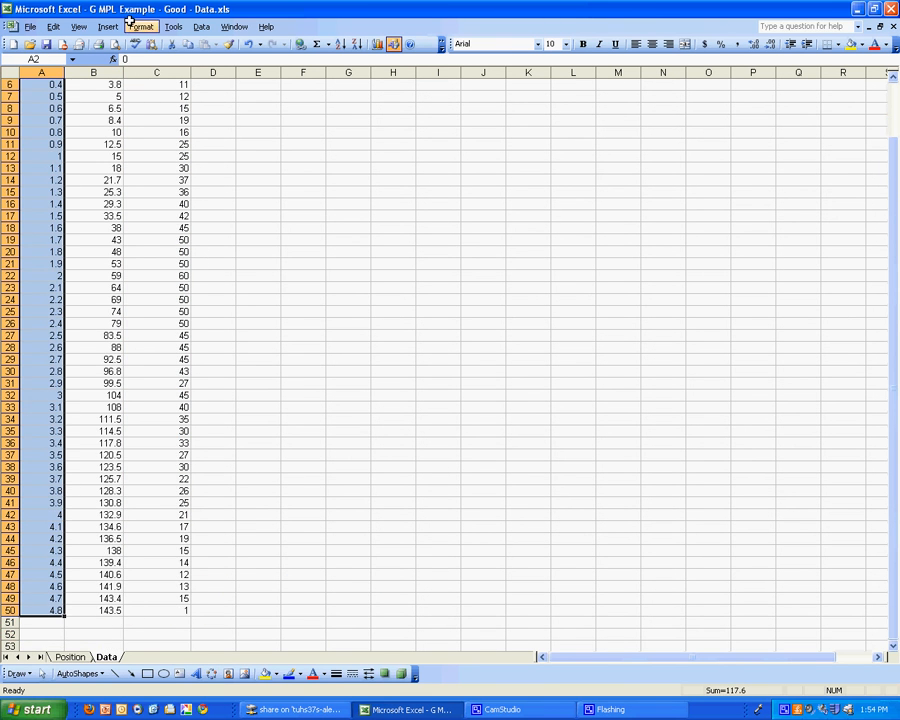
scroll(170, 104, "up", 2)
left_click_drag(164, 97, 183, 553)
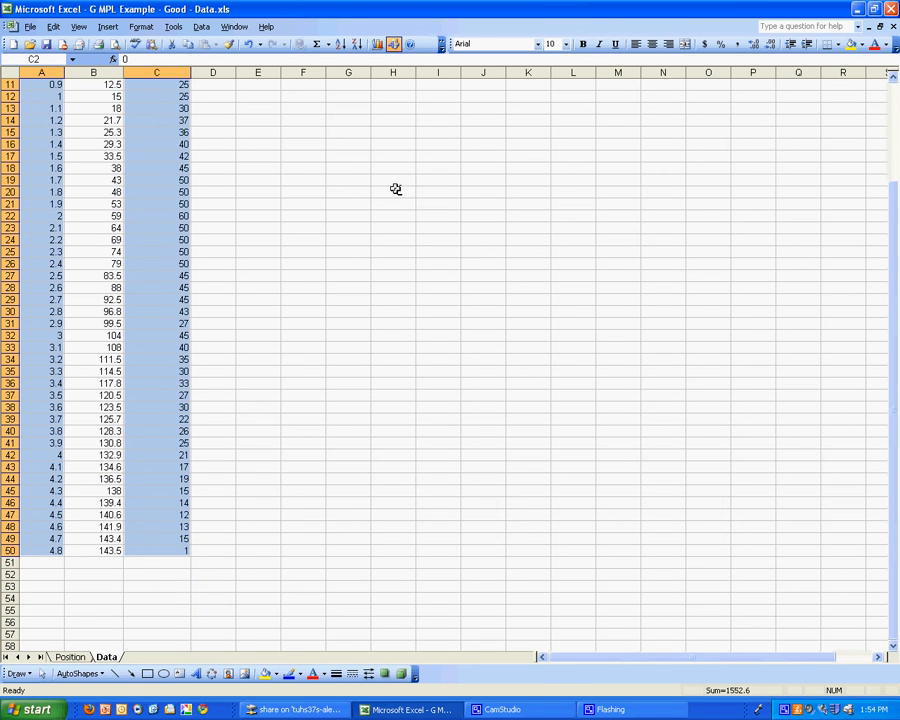
left_click(376, 44)
left_click(345, 313)
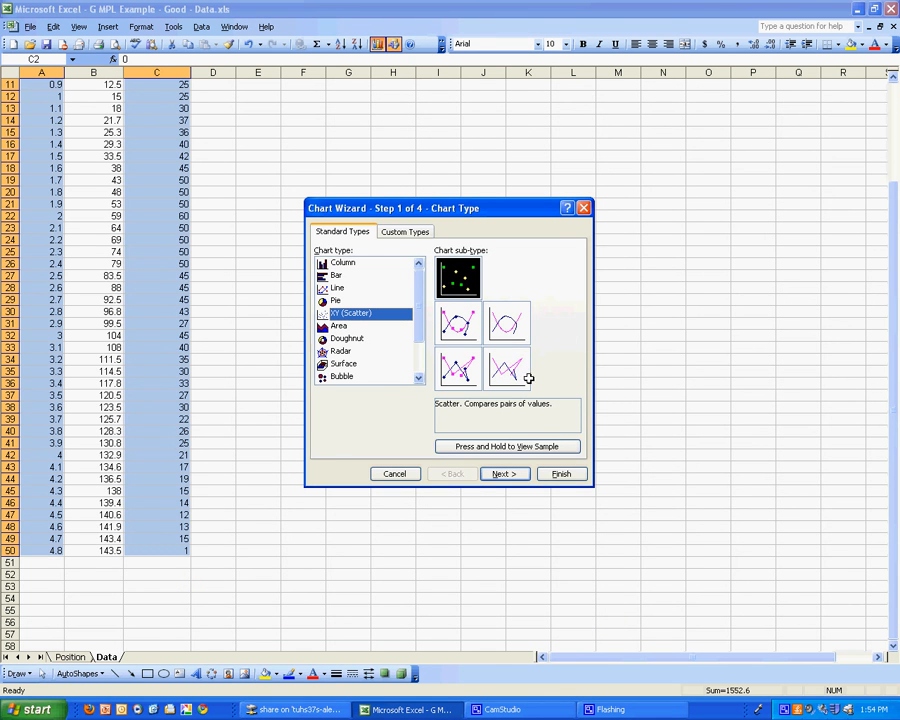
left_click(514, 474)
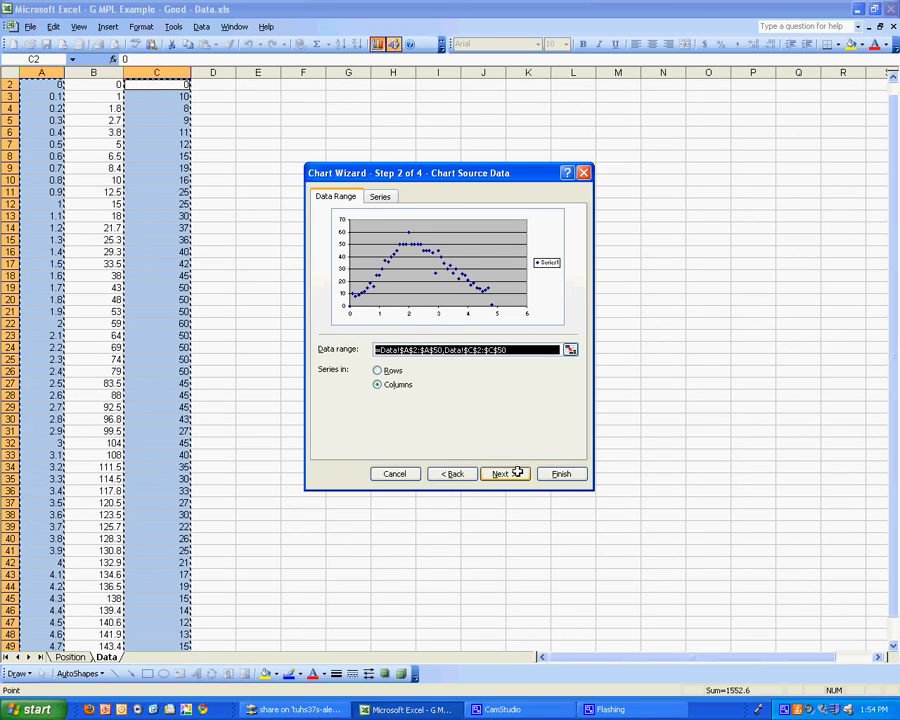
- Title the chart "Velocity v Time", label its axes "Time (s)" and "Velocity (cm/s)", and place it as an object in the Data sheet
left_click(505, 474)
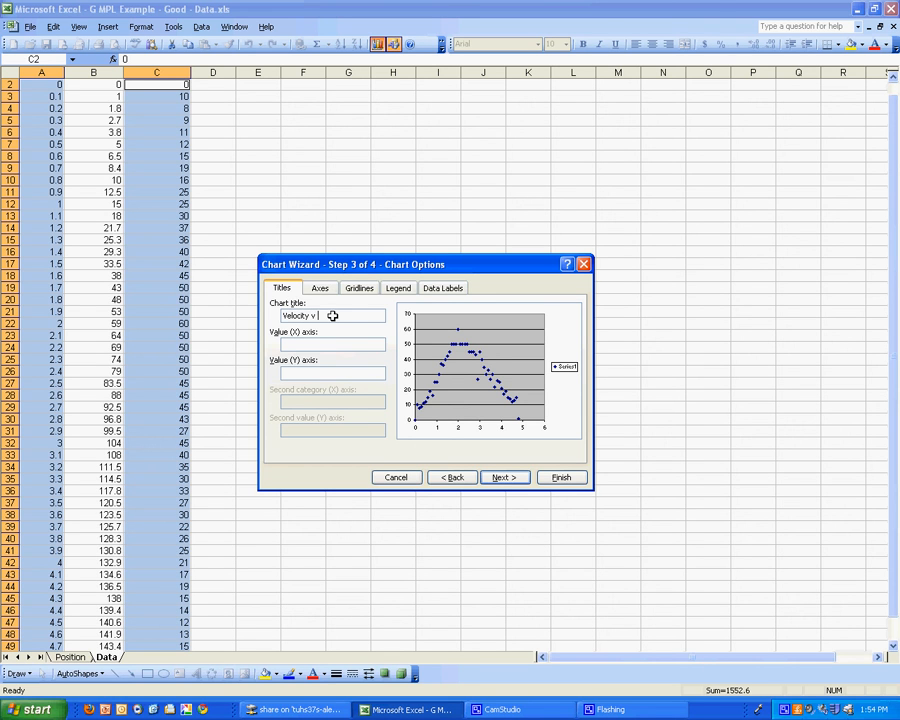
key("Tab")
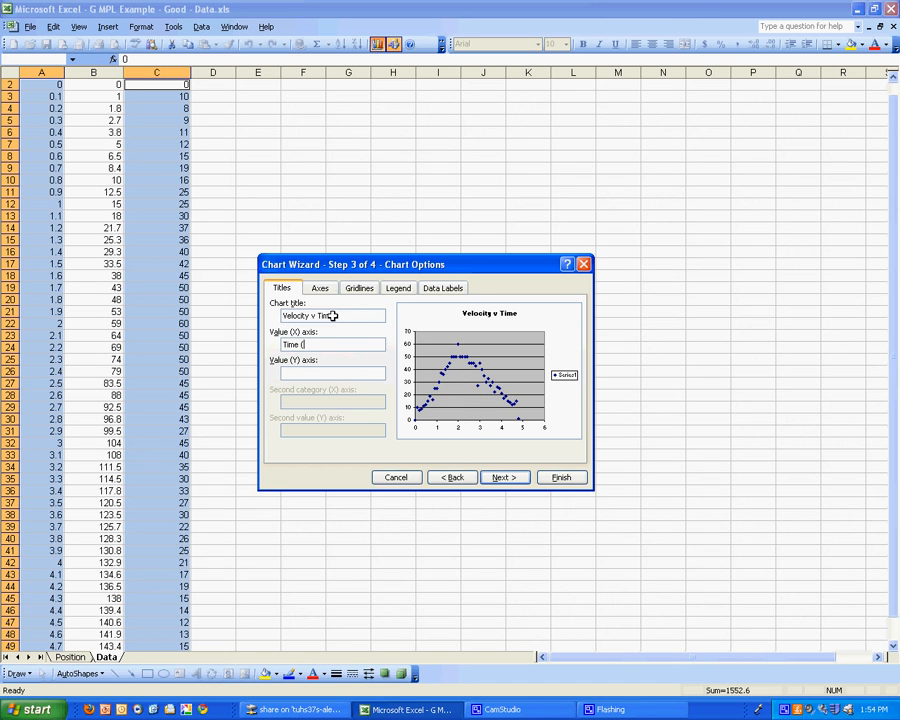
key("Tab")
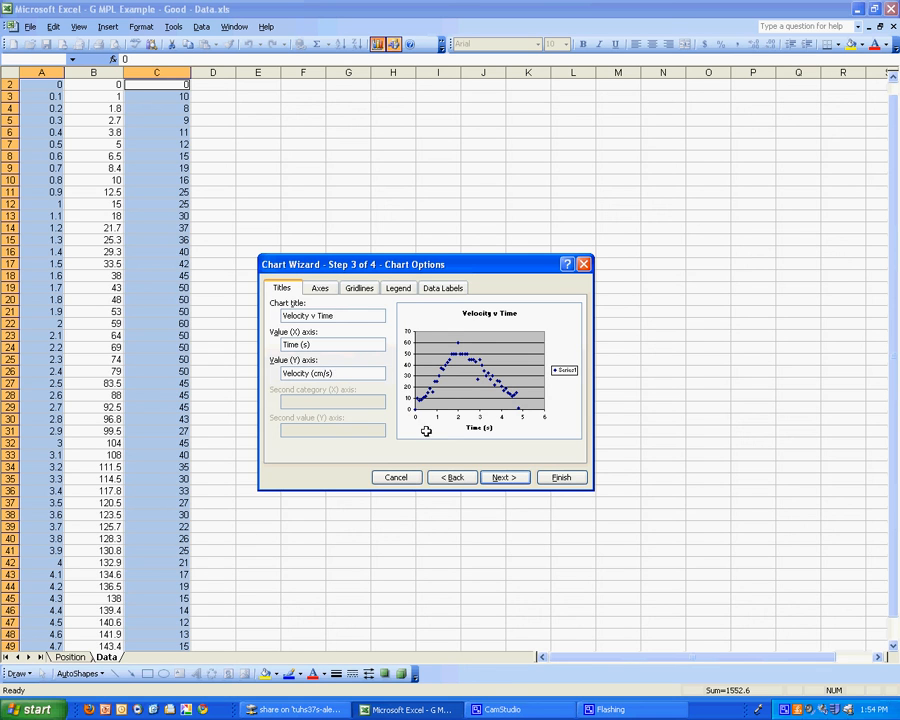
left_click(506, 477)
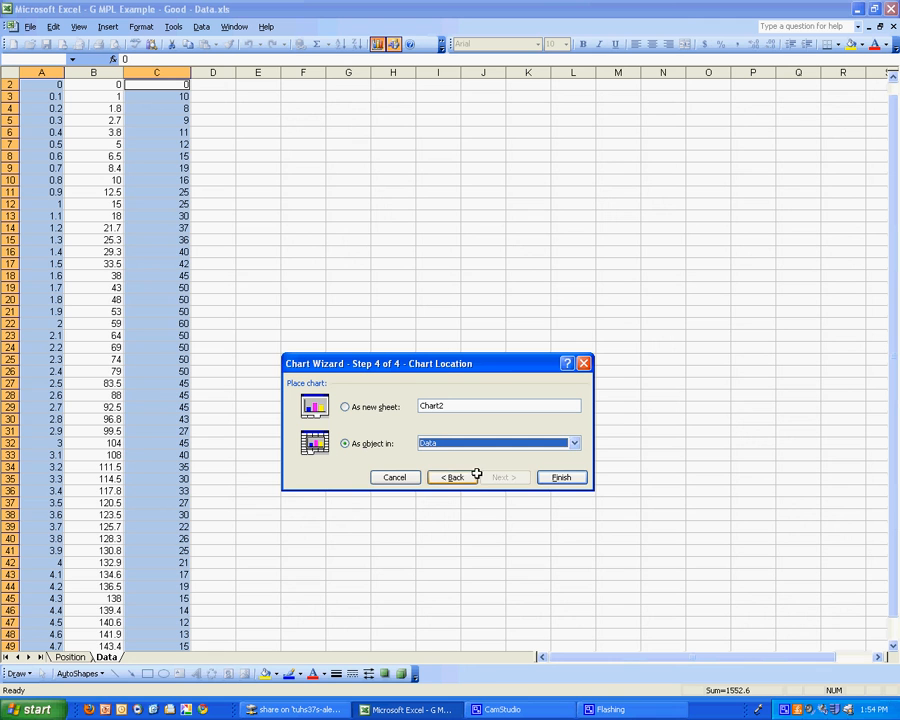
left_click(566, 477)
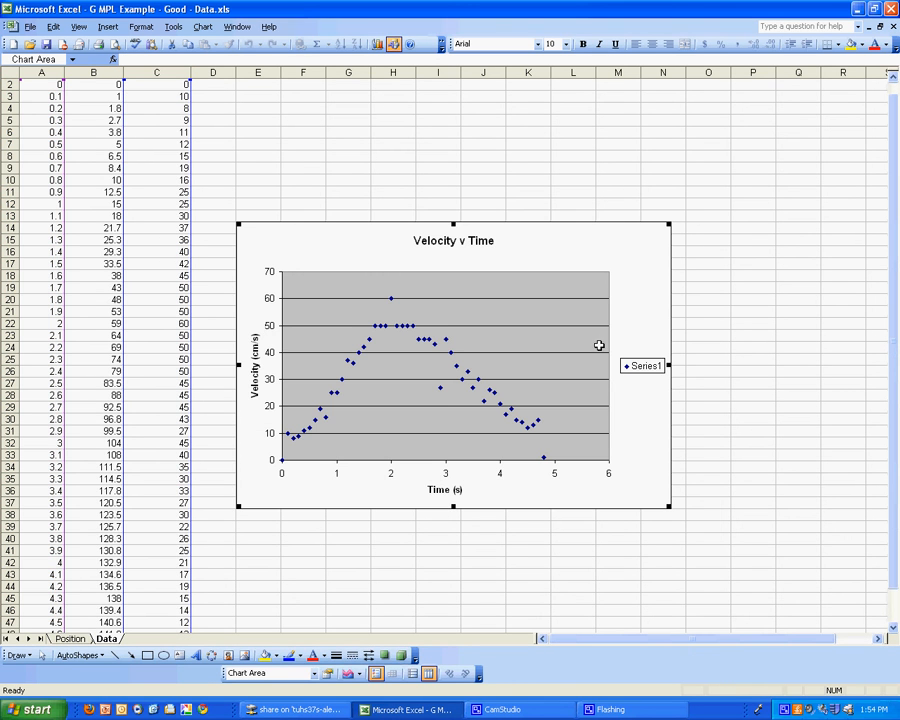
- Remove the velocity chart's legend and fill its plot area with white
left_click(638, 362)
key("Delete")
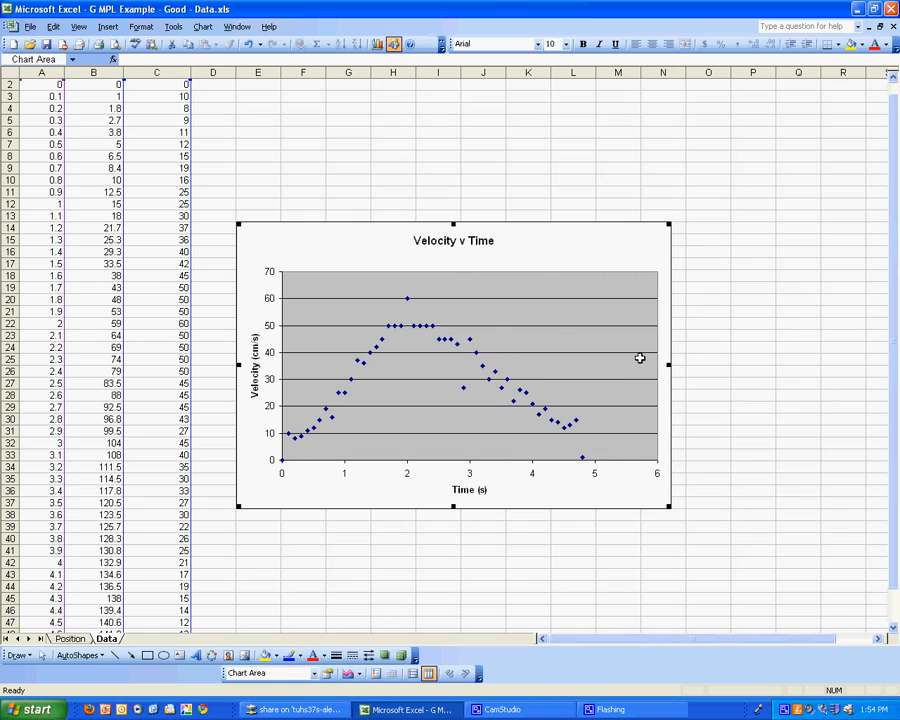
right_click(608, 322)
left_click(634, 331)
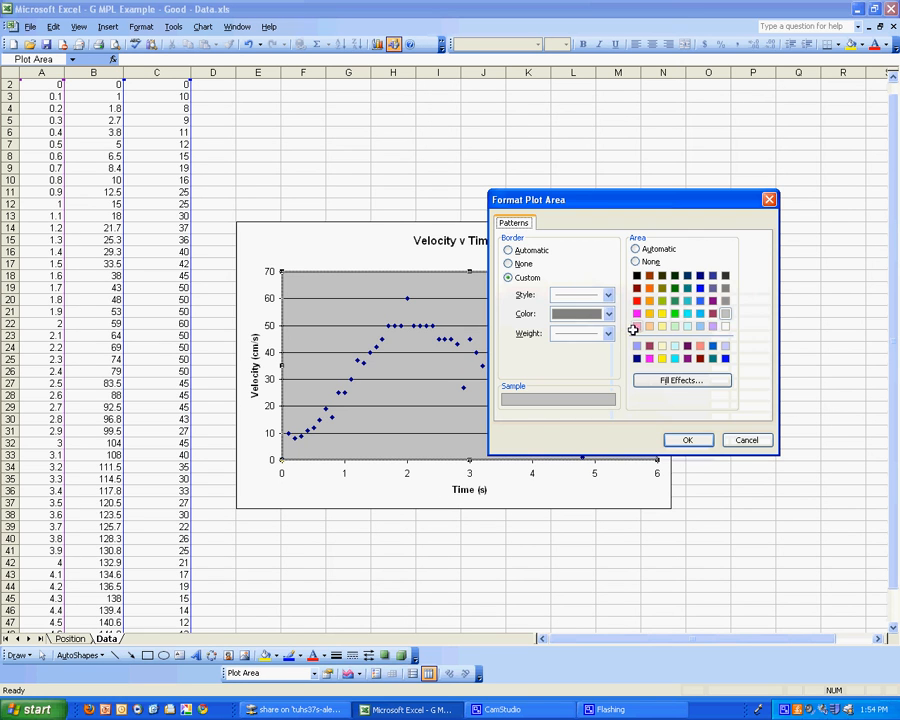
left_click(726, 324)
left_click(686, 440)
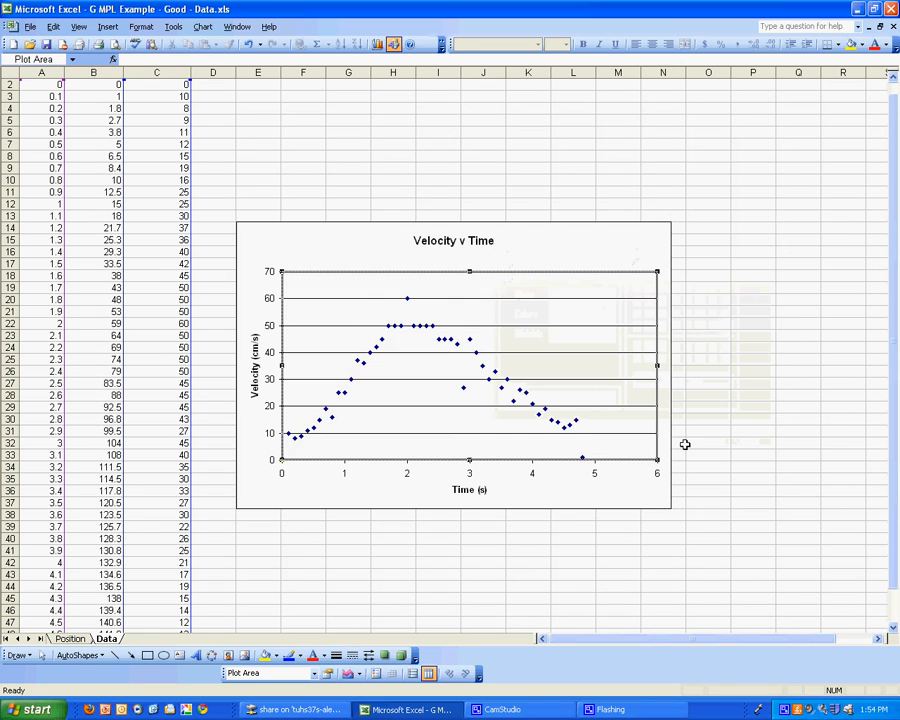
right_click(595, 472)
left_click(604, 478)
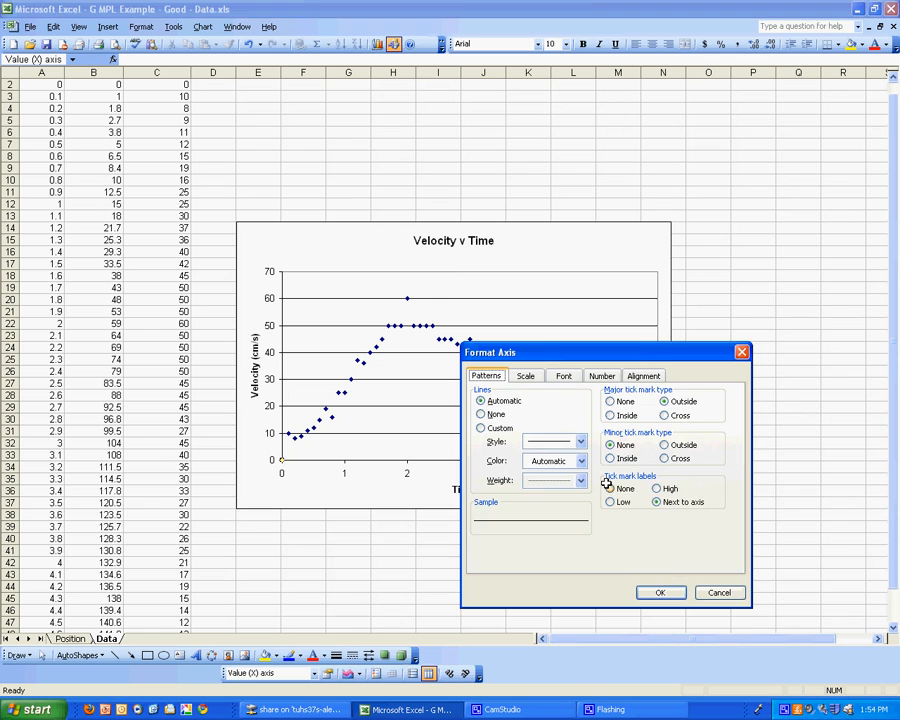
left_click(712, 594)
- Add major gridlines for the X axis to the velocity chart and move the chart up beside the data columns
right_click(590, 238)
left_click(630, 294)
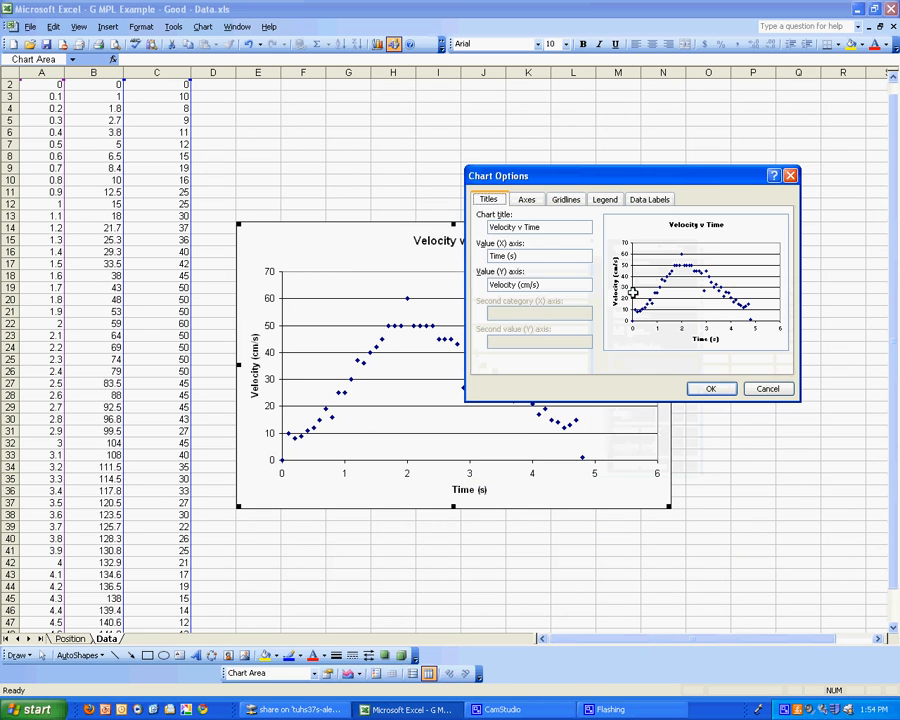
left_click(566, 199)
left_click(488, 230)
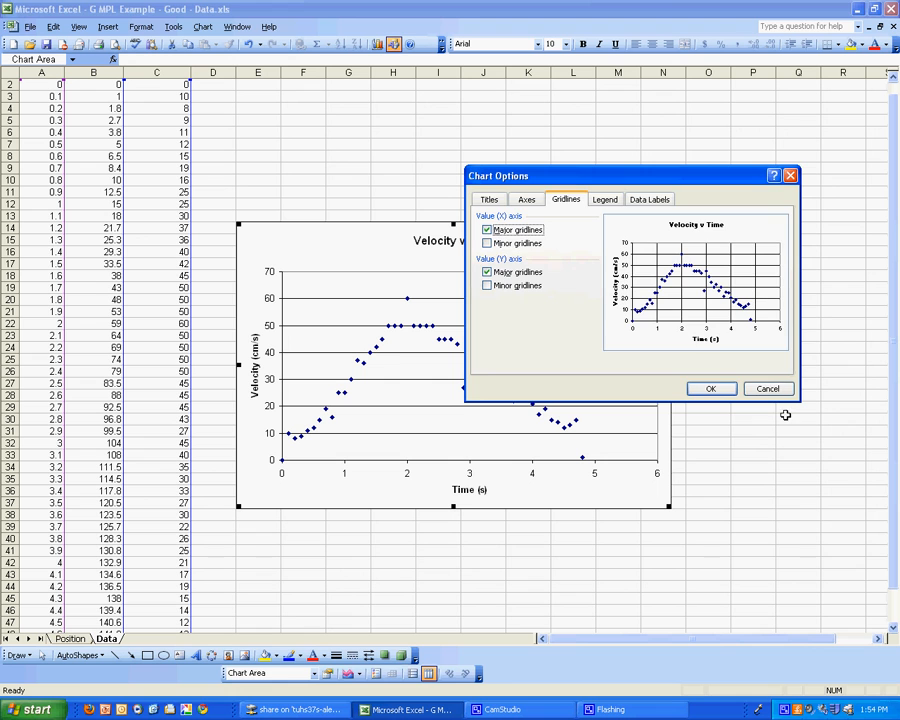
left_click(722, 388)
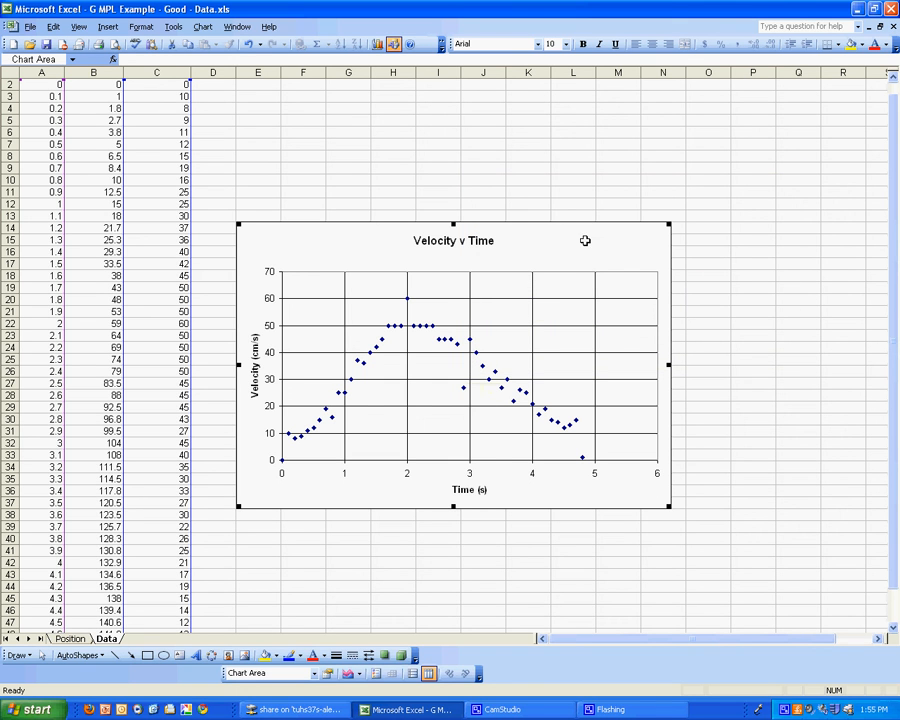
left_click_drag(581, 234, 547, 190)
left_click(580, 512)
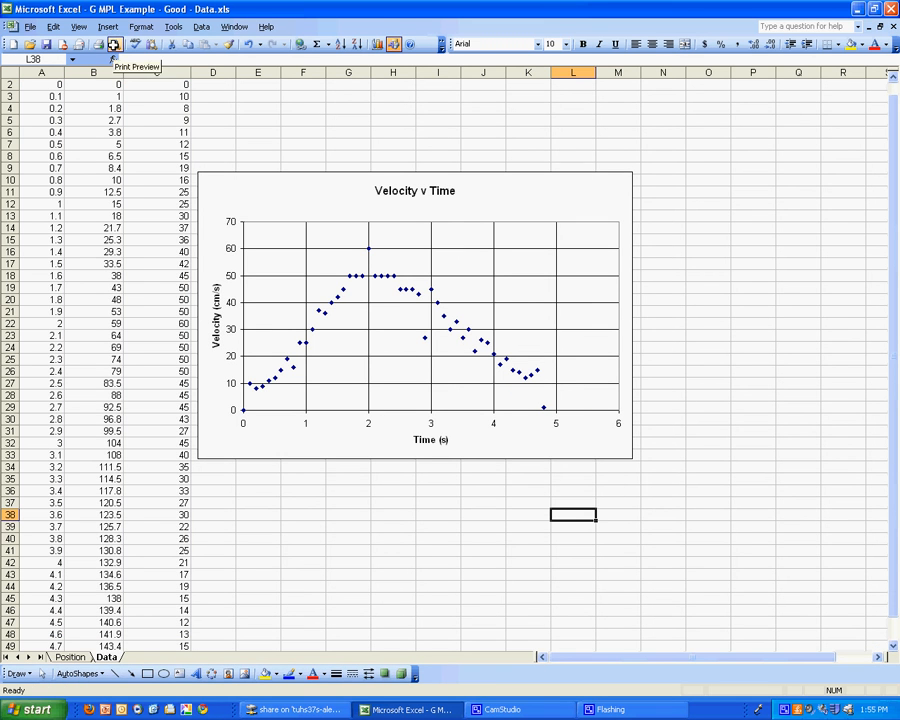
- Narrow the left and right page margins of the Data sheet in its print preview
left_click(114, 44)
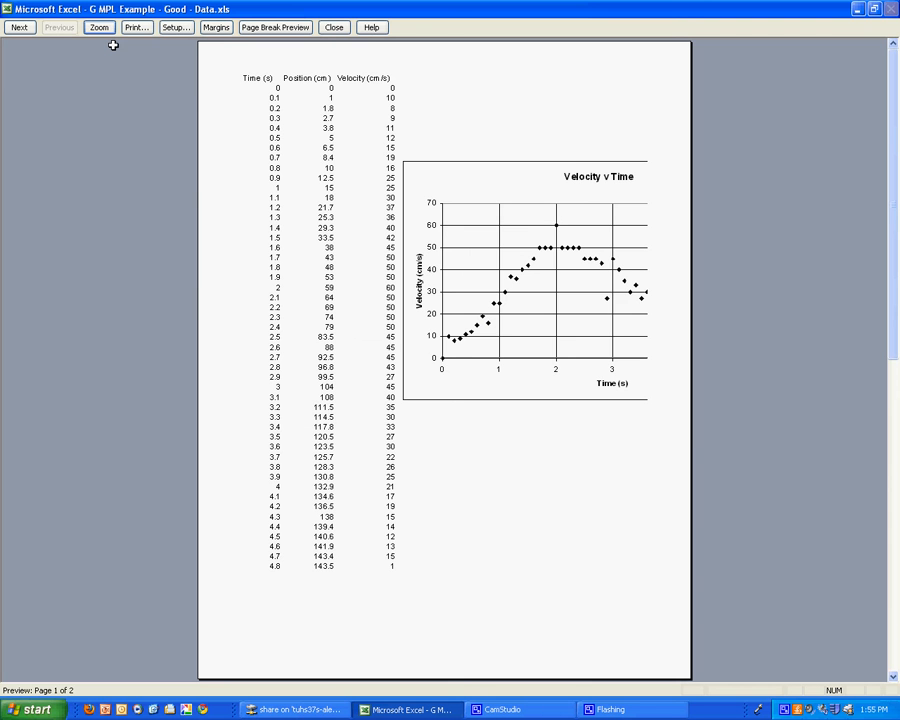
left_click(216, 27)
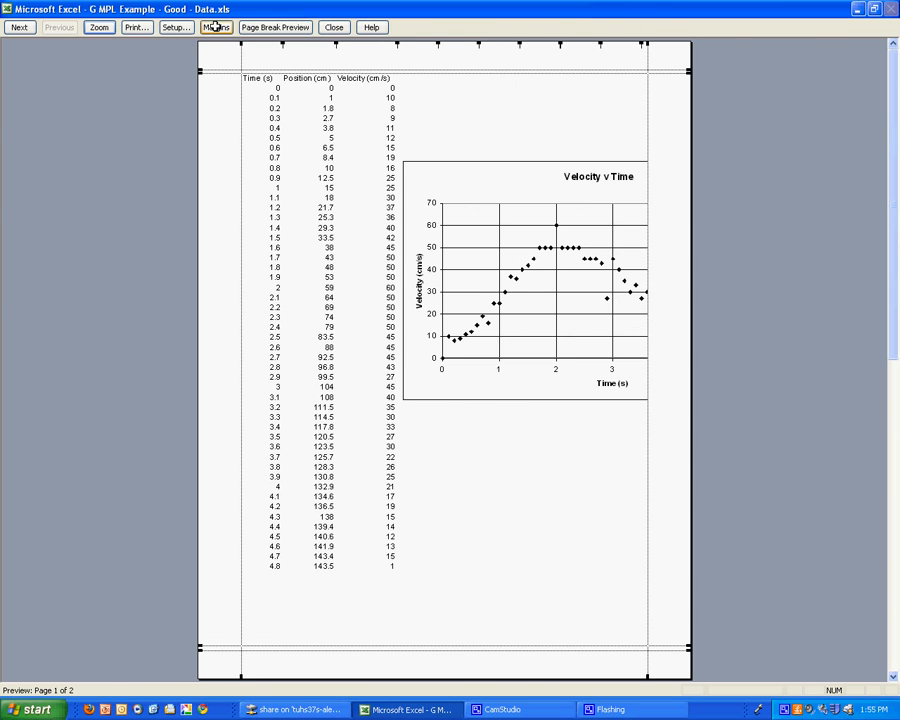
left_click(216, 27)
left_click(216, 27)
left_click_drag(241, 144, 217, 153)
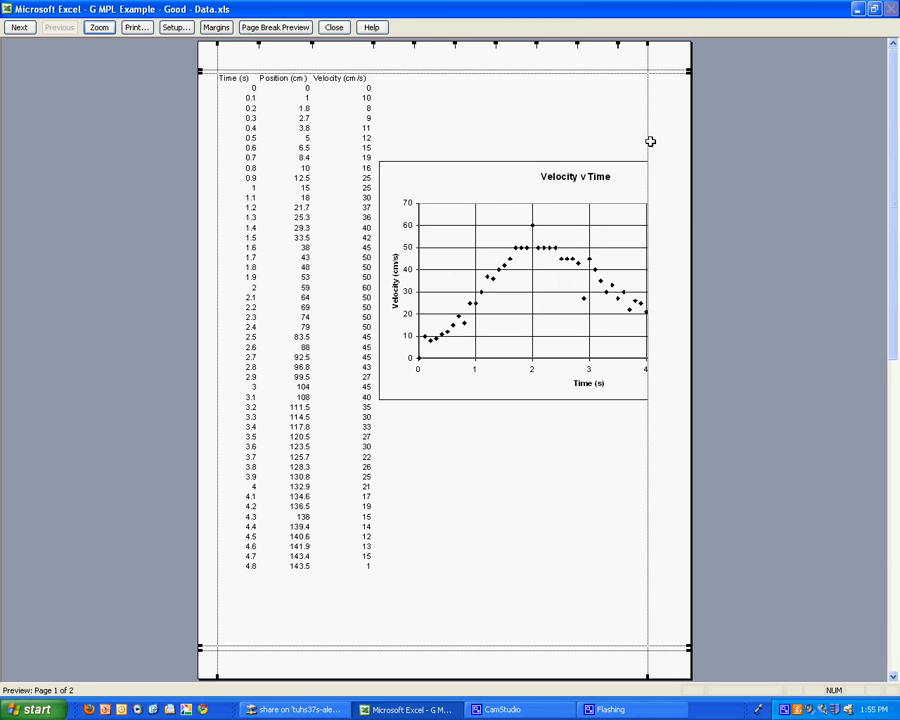
left_click_drag(647, 141, 665, 140)
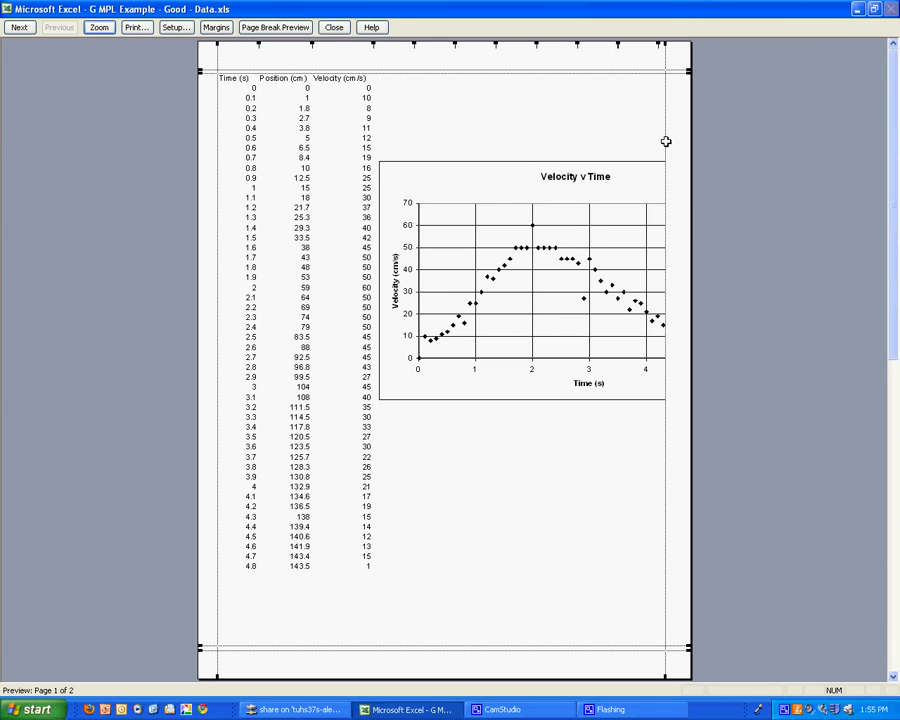
left_click(338, 27)
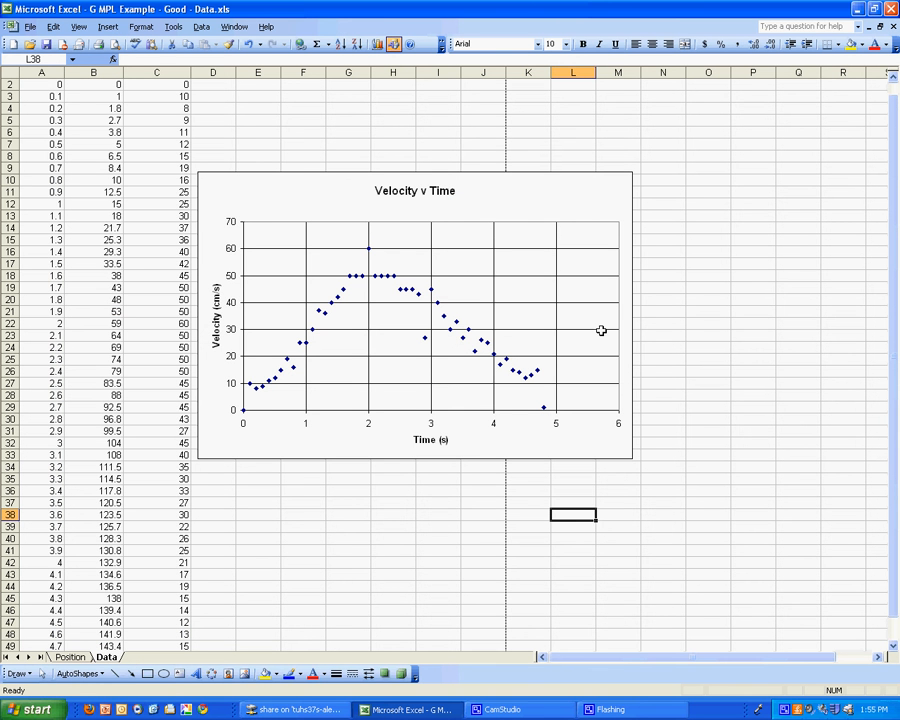
- Make the velocity chart narrower and taller so it fits before the page break, and relocate it to a new sheet named "Velocity"
left_click(596, 447)
left_click_drag(631, 458, 498, 553)
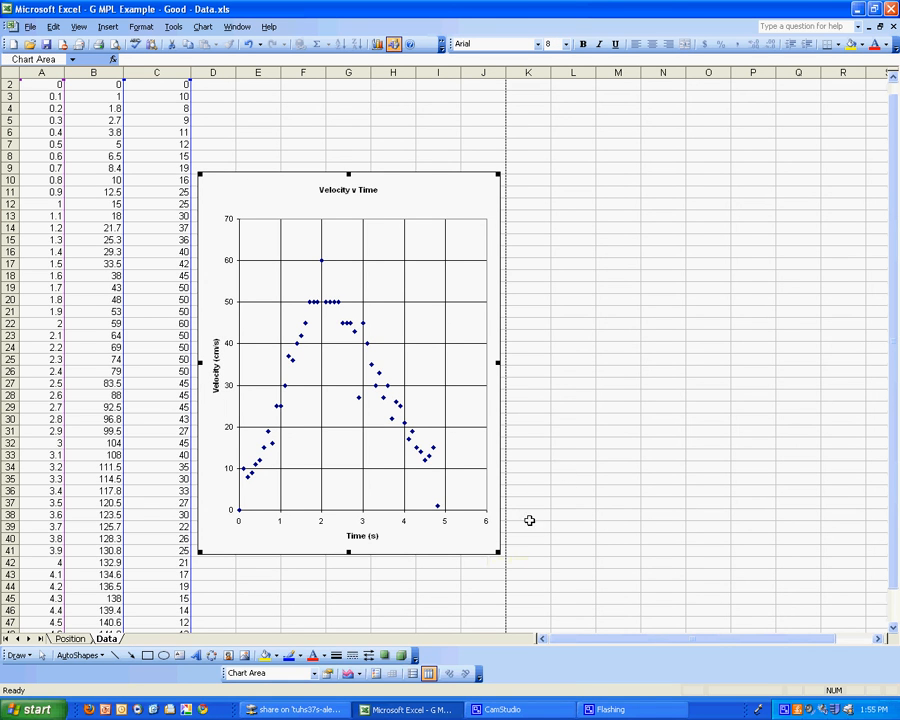
right_click(432, 191)
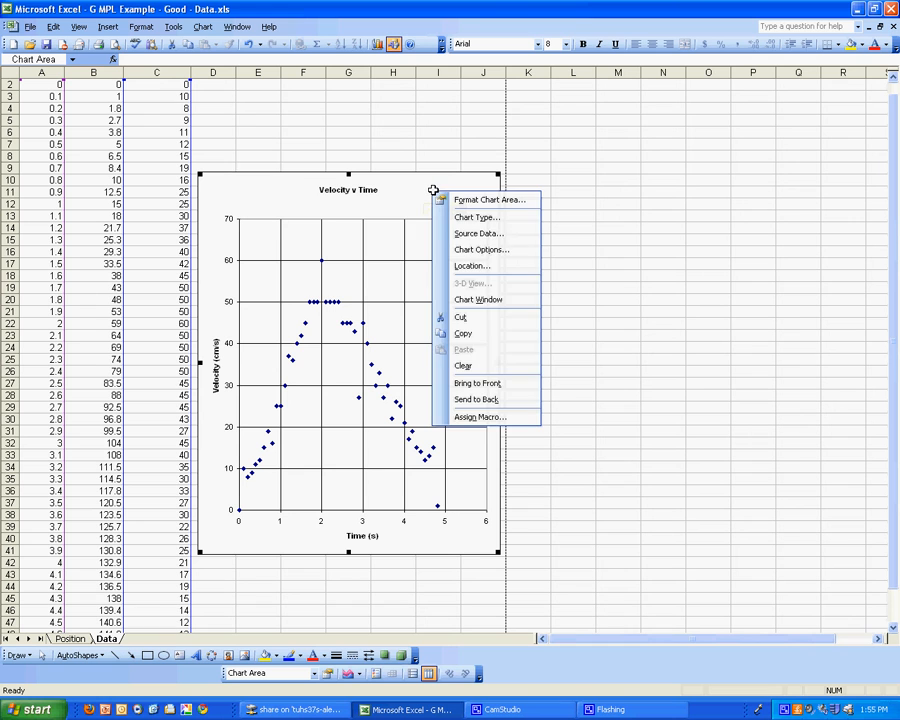
left_click(466, 265)
left_click(376, 240)
type("Velocity")
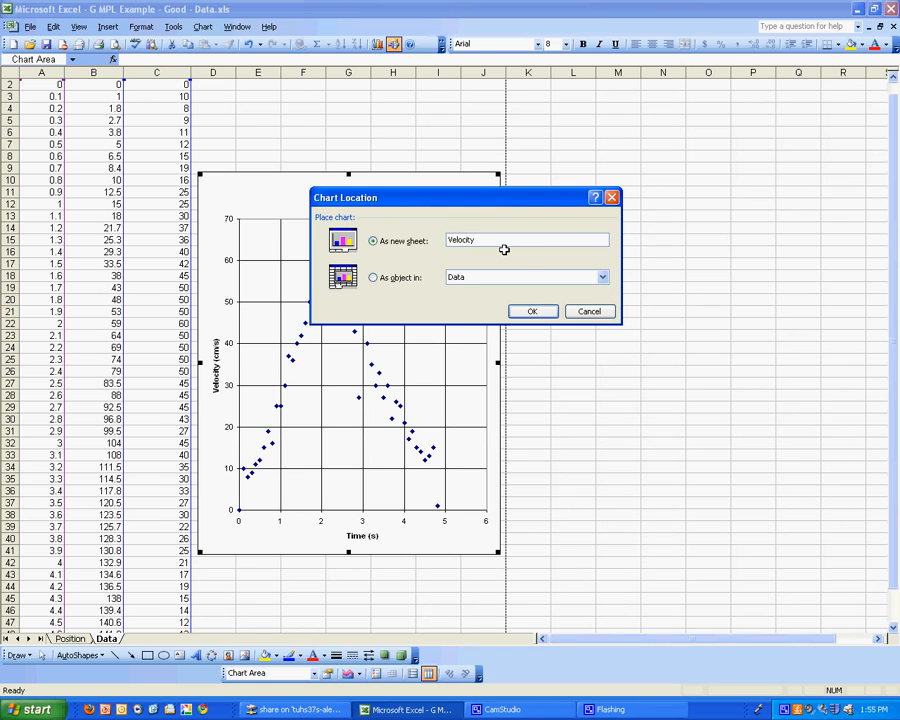
left_click(538, 311)
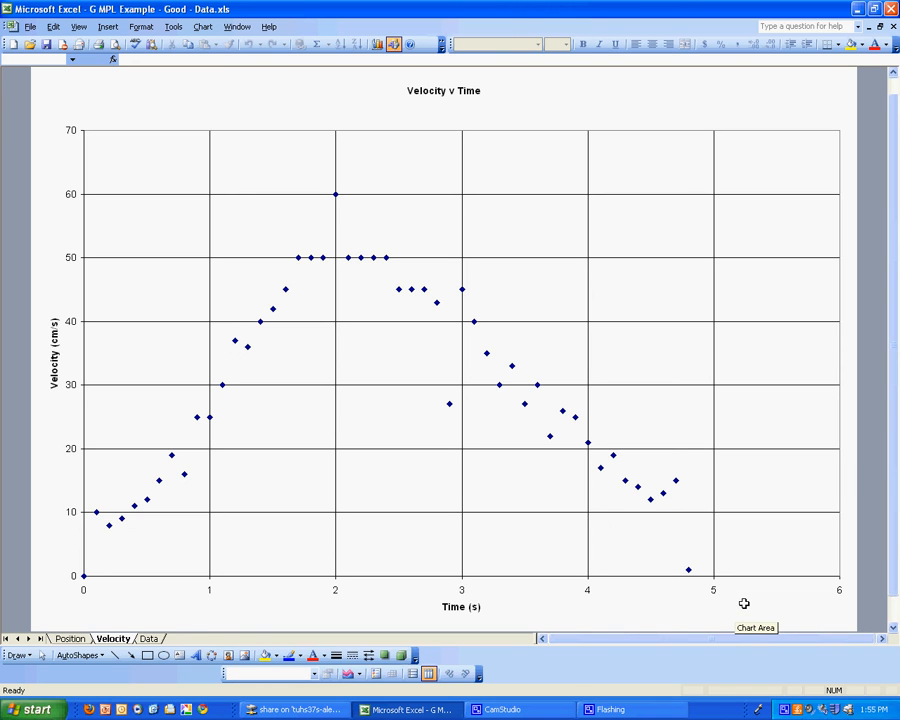
- Save the workbook and look through its Velocity, Position and Data sheets
left_click(46, 44)
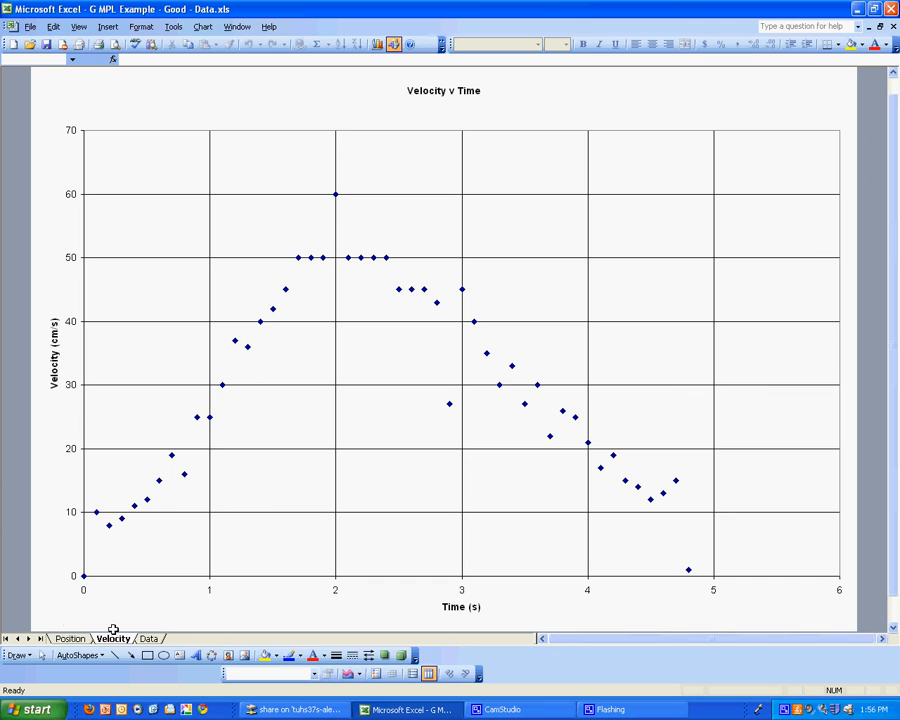
left_click(148, 638)
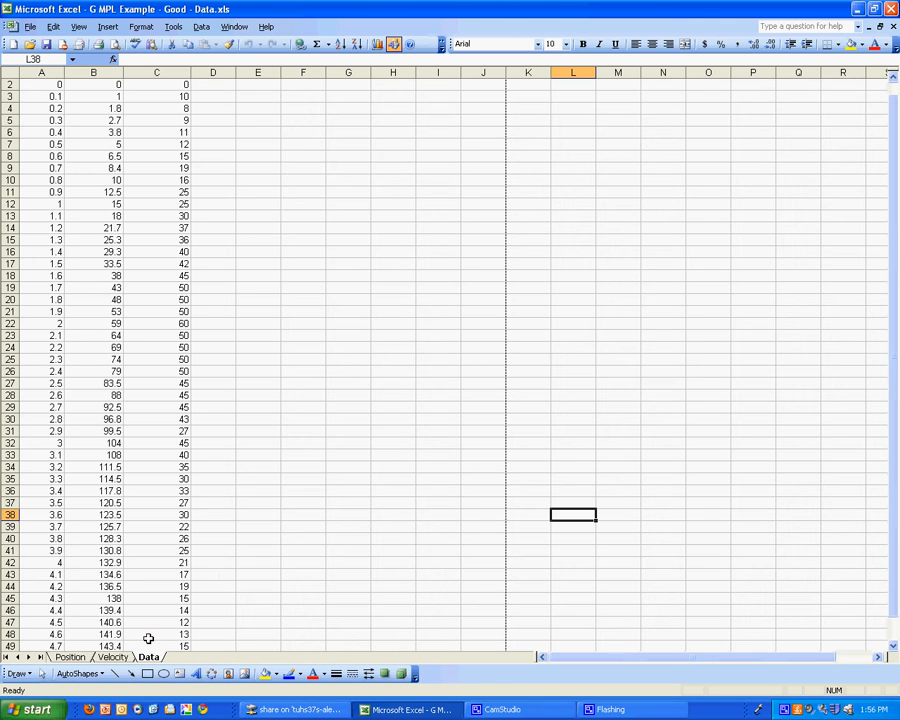
left_click(118, 657)
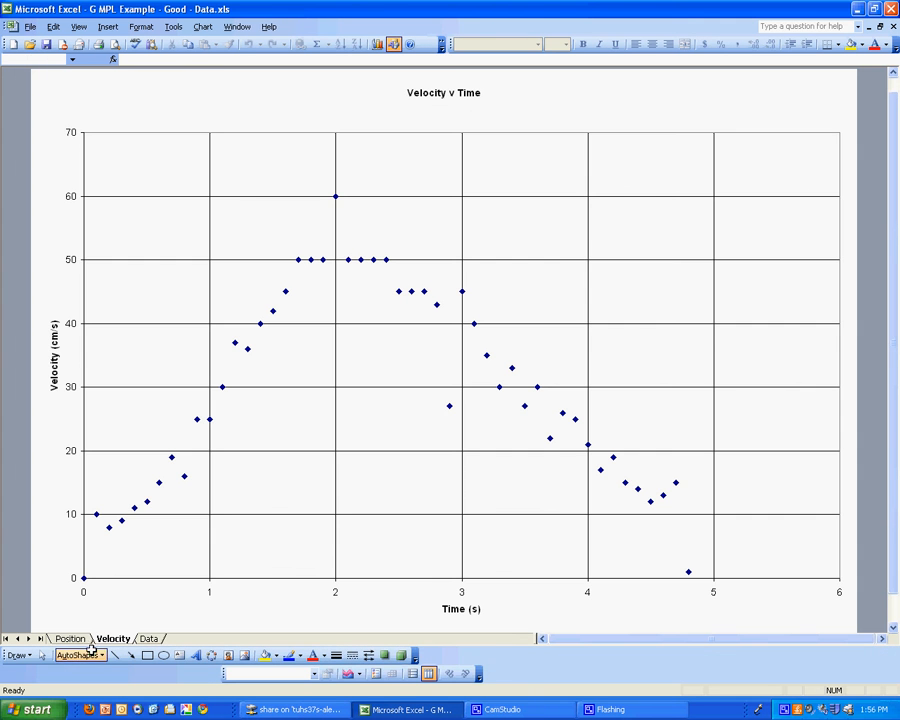
left_click(80, 638)
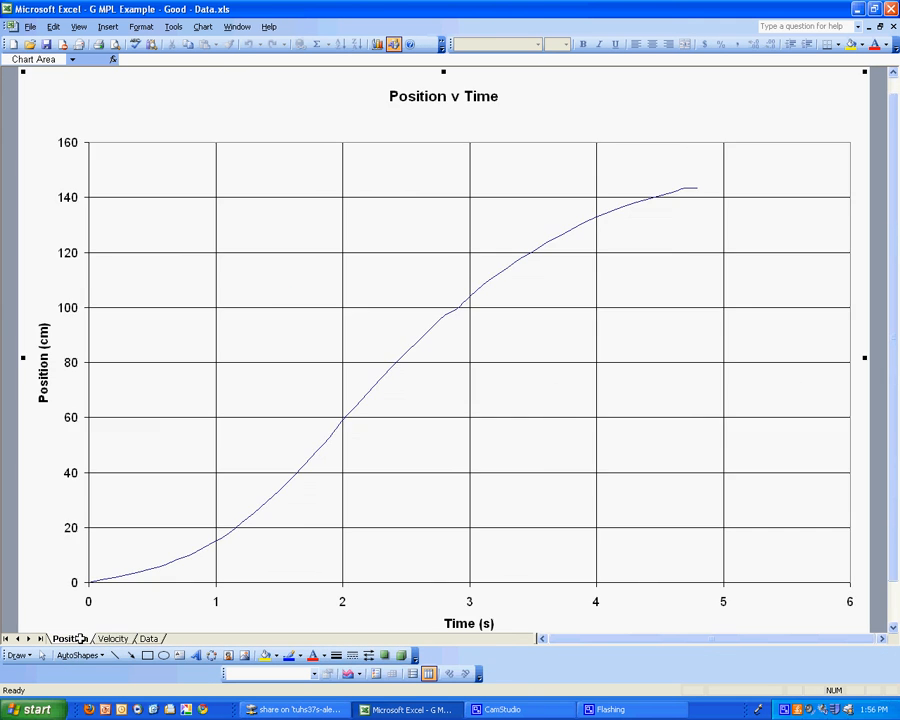
left_click(148, 638)
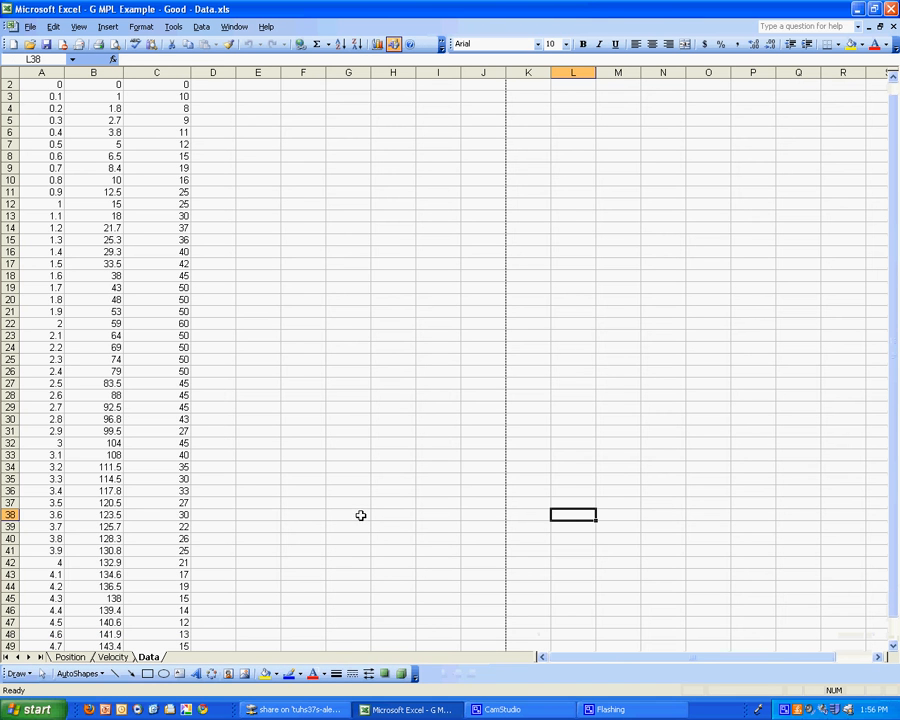
- Preview the Data sheet's printout and print the active sheet on the HP LaserJet 2300 Series PS
left_click(115, 44)
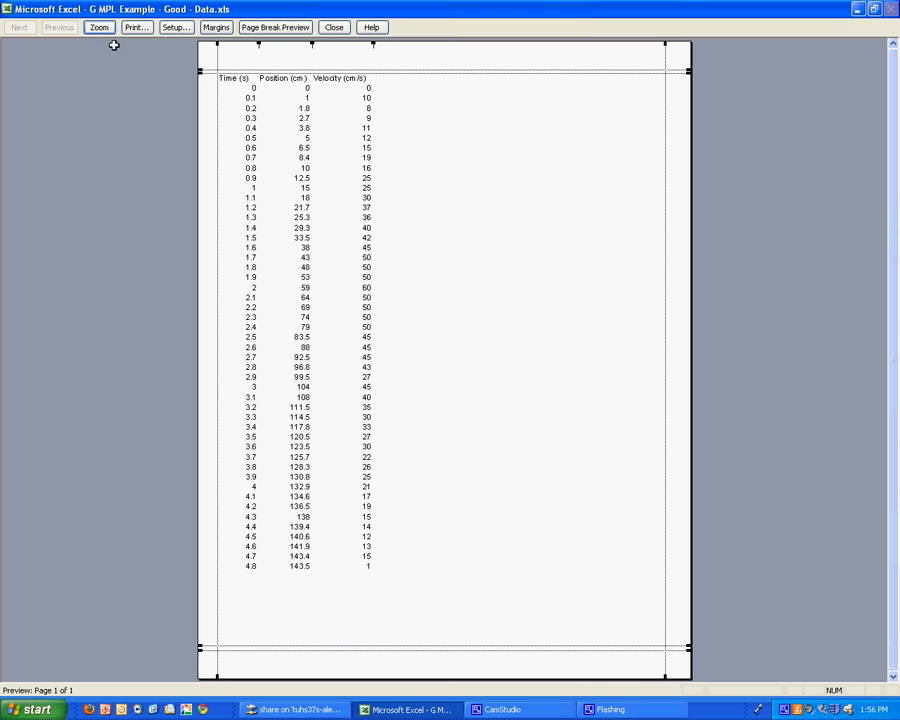
left_click(333, 27)
left_click(30, 26)
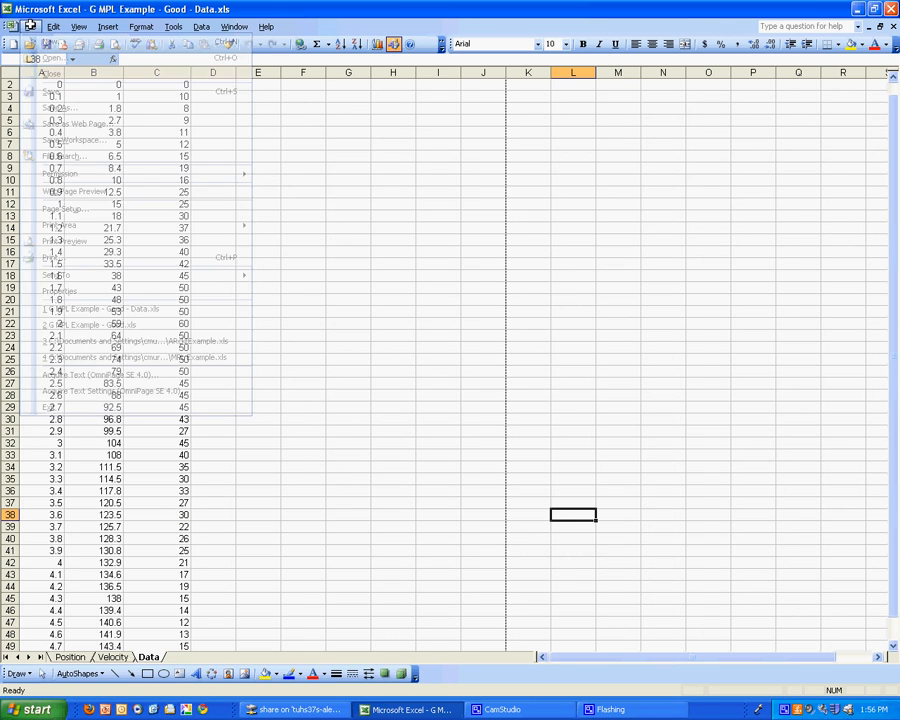
left_click(79, 256)
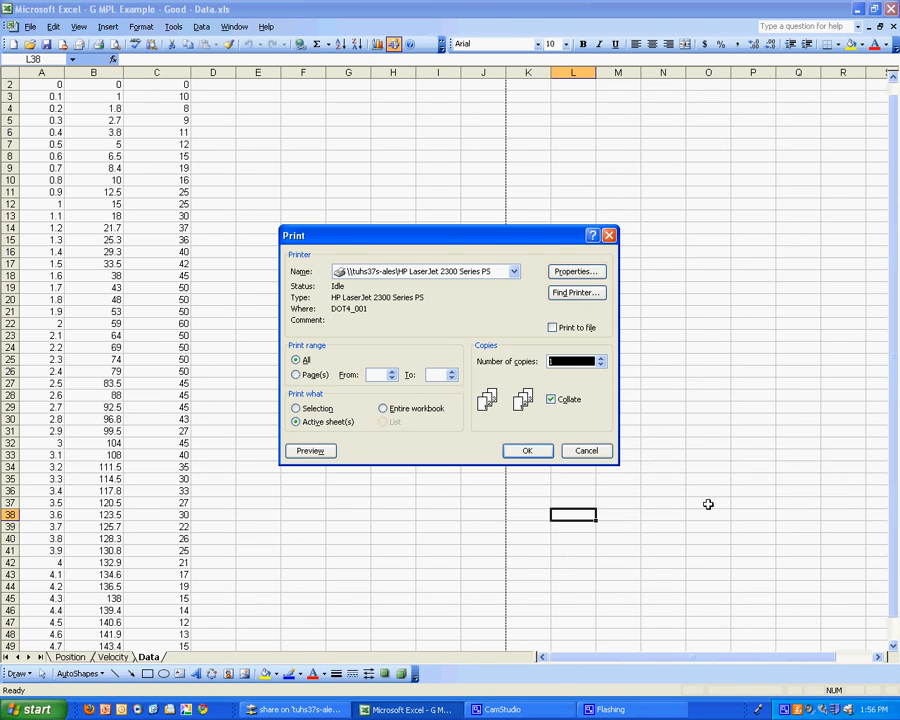
left_click(527, 450)
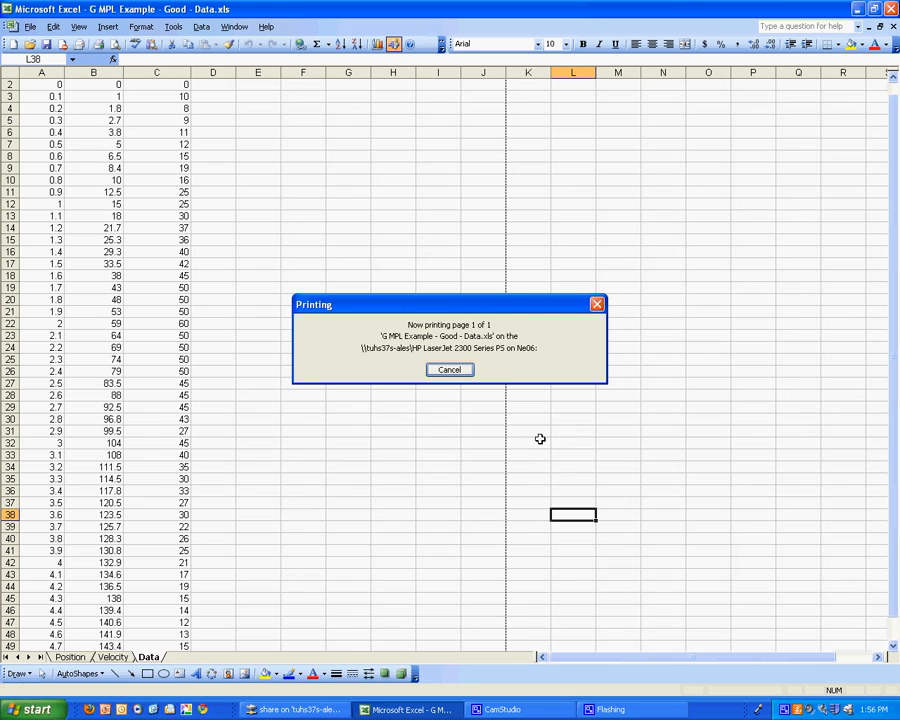
- Print the Position v Time chart sheet and return to the Velocity chart sheet
left_click(78, 657)
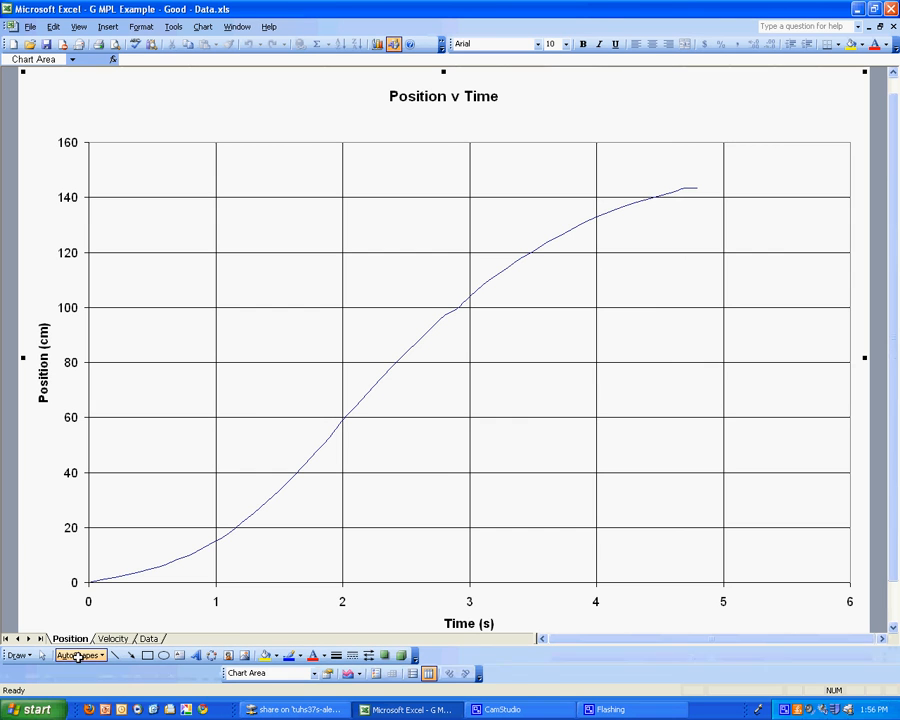
left_click(98, 44)
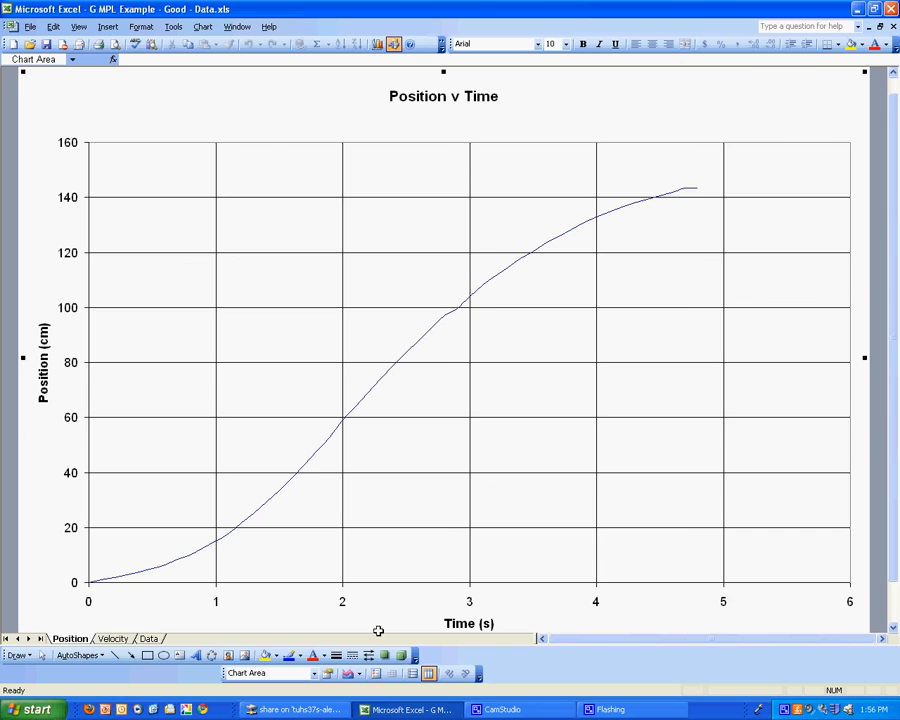
left_click(115, 638)
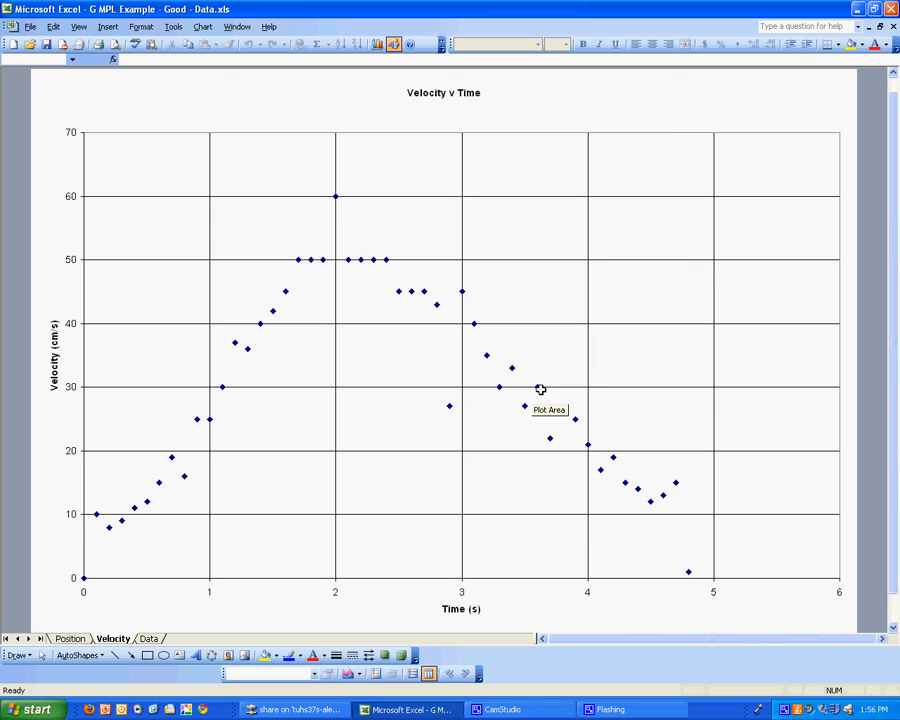
key("alt+Tab")
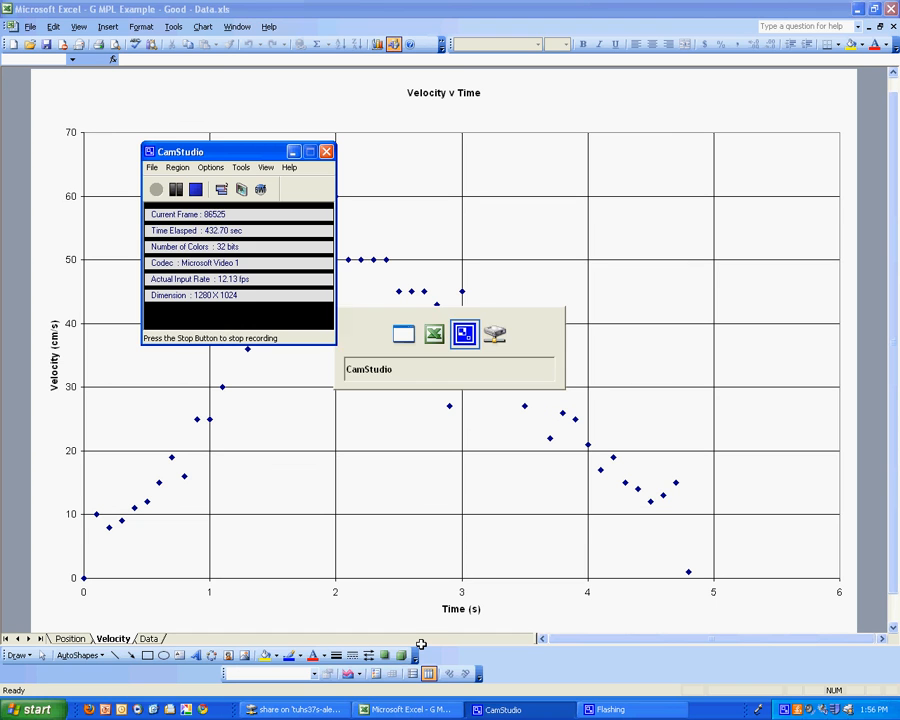